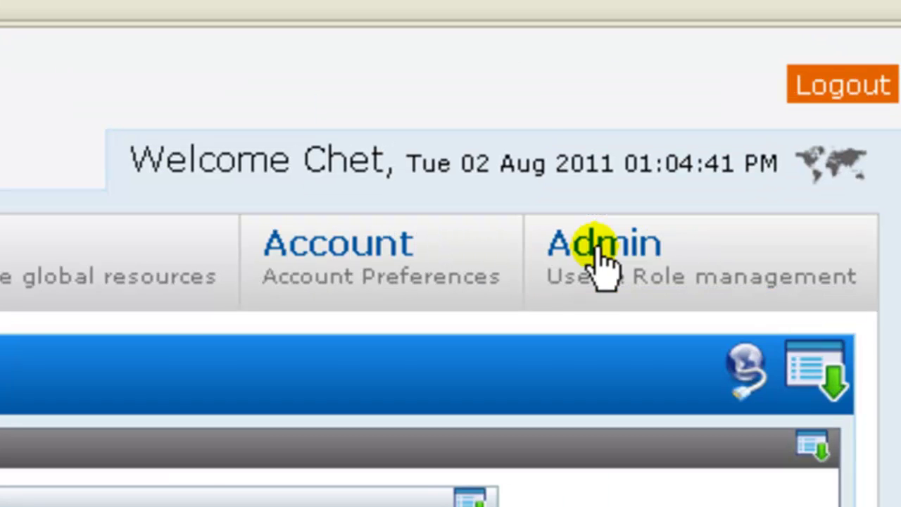
Go to the Approvers page of the user and role administration area
left_click(785, 102)
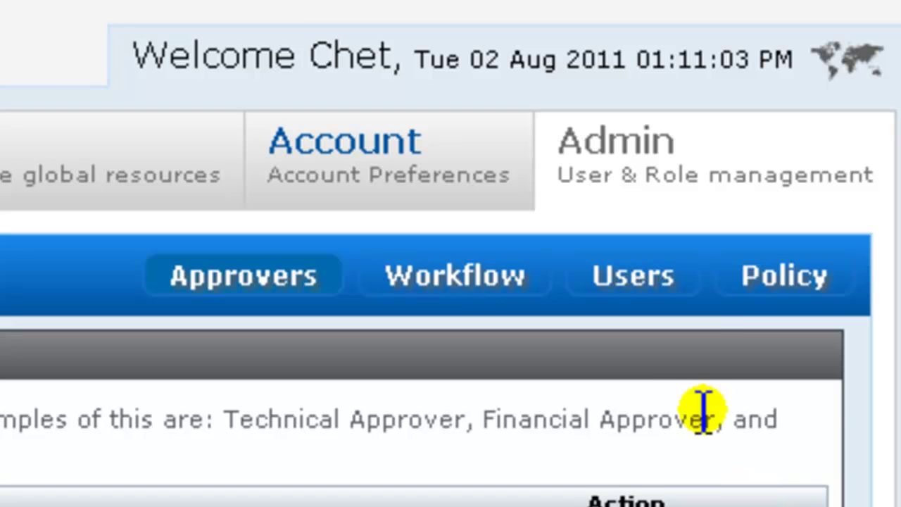
left_click(719, 283)
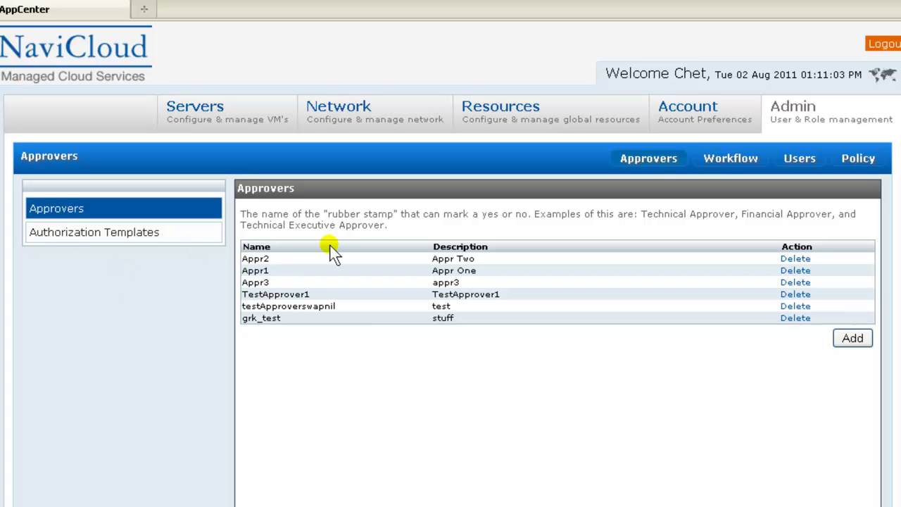
left_click(637, 164)
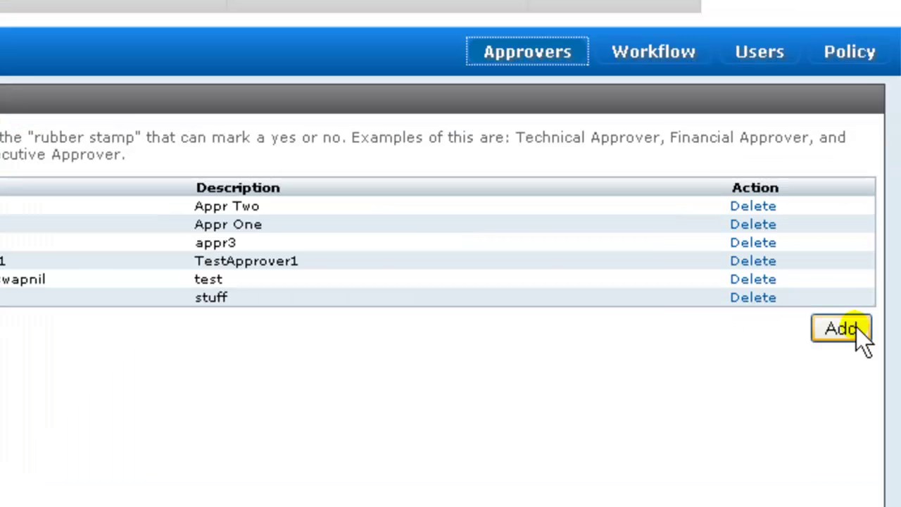
Add an approver named TechAppr with the description "tech approval"
left_click(862, 293)
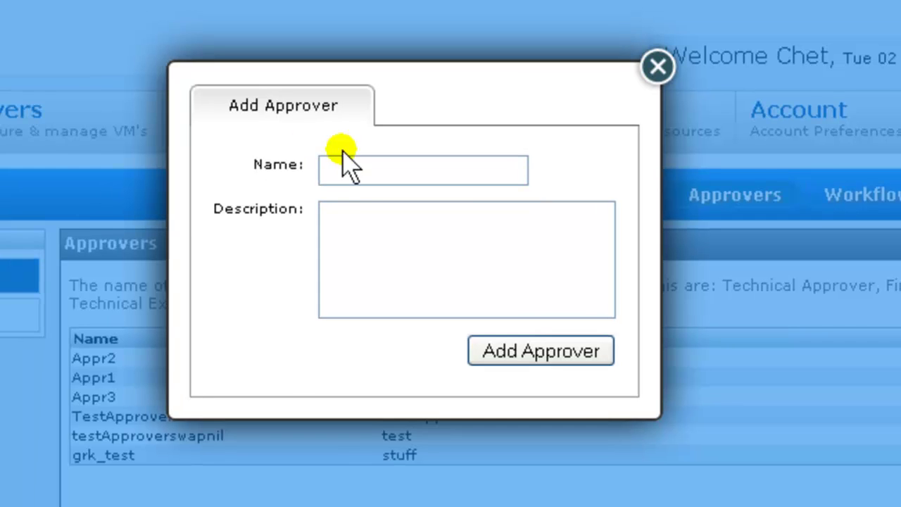
left_click(346, 178)
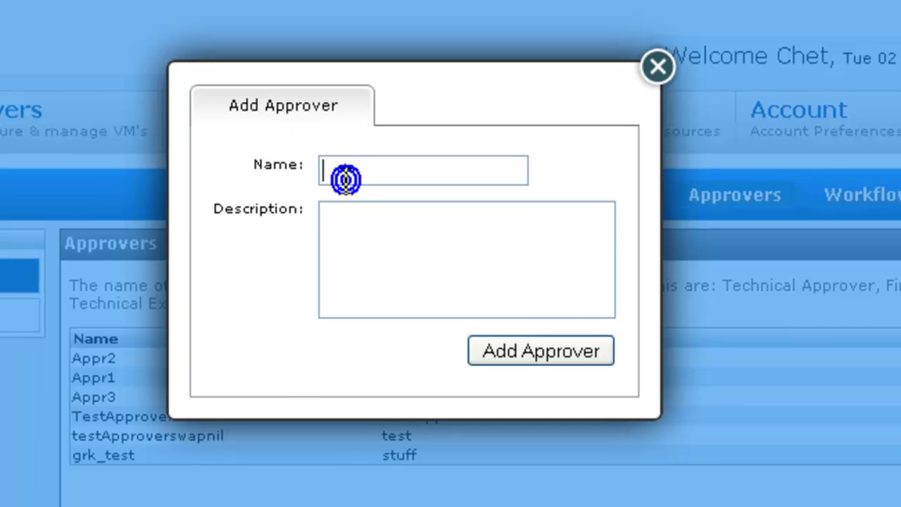
type("TechAppr")
key("Tab")
type("tech approval")
left_click(543, 351)
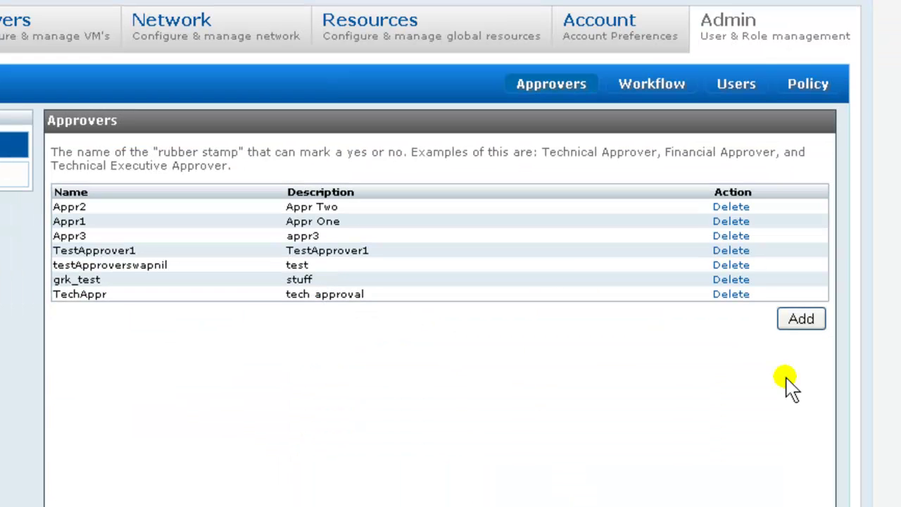
Add another approver named FinAppr with the description "financial approval"
left_click(800, 320)
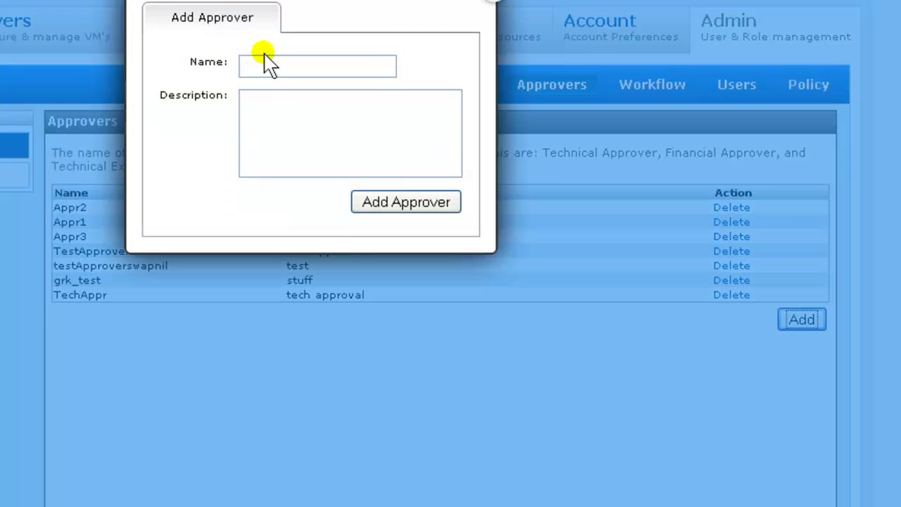
left_click(266, 62)
type("FinAppr")
key("Tab")
type("financial approval")
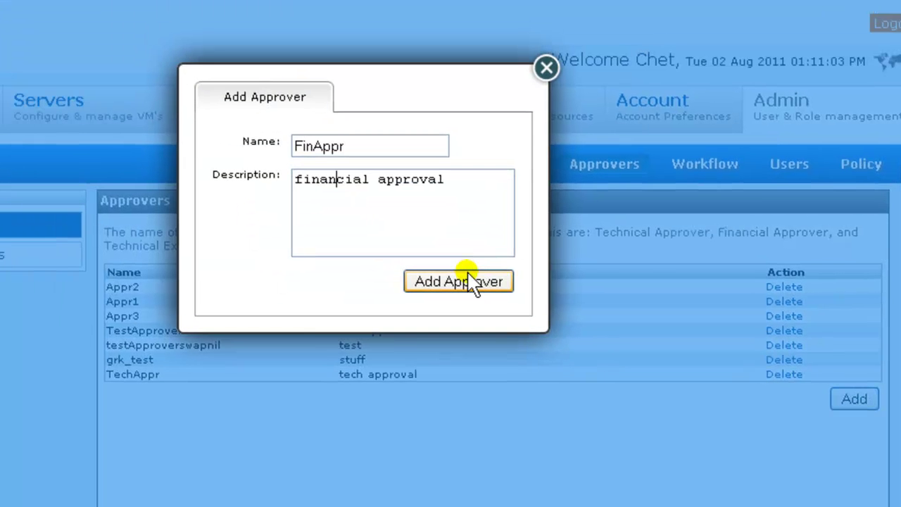
left_click(467, 276)
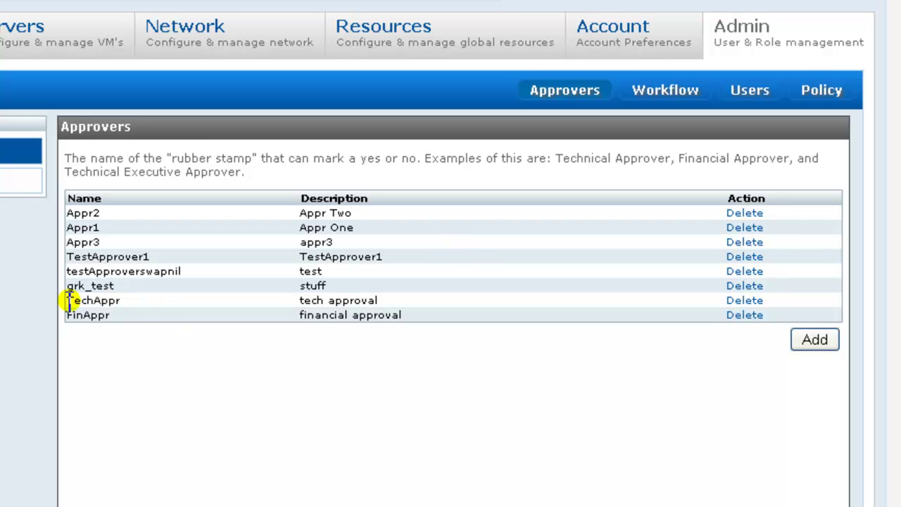
left_click_drag(64, 301, 127, 321)
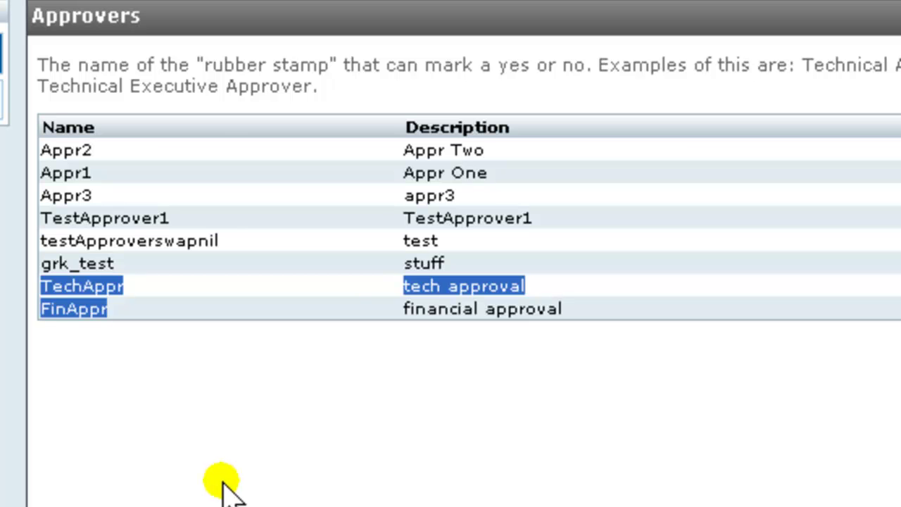
left_click(209, 470)
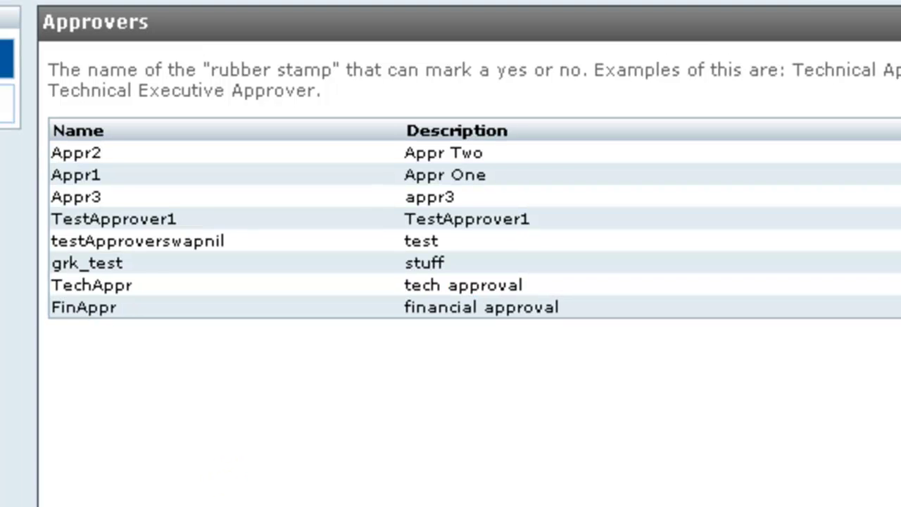
Create an authorization template named ServerAdmin for the Virtual Machine object type
left_click(3, 105)
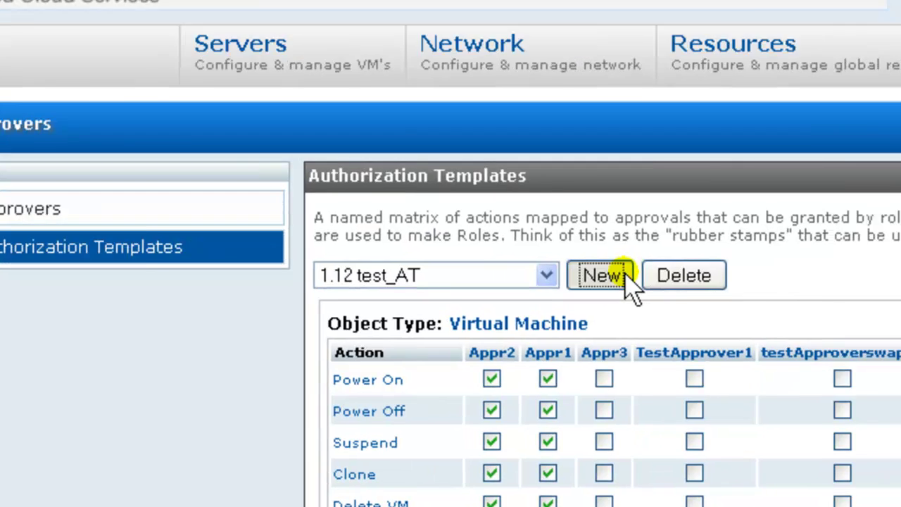
left_click(686, 243)
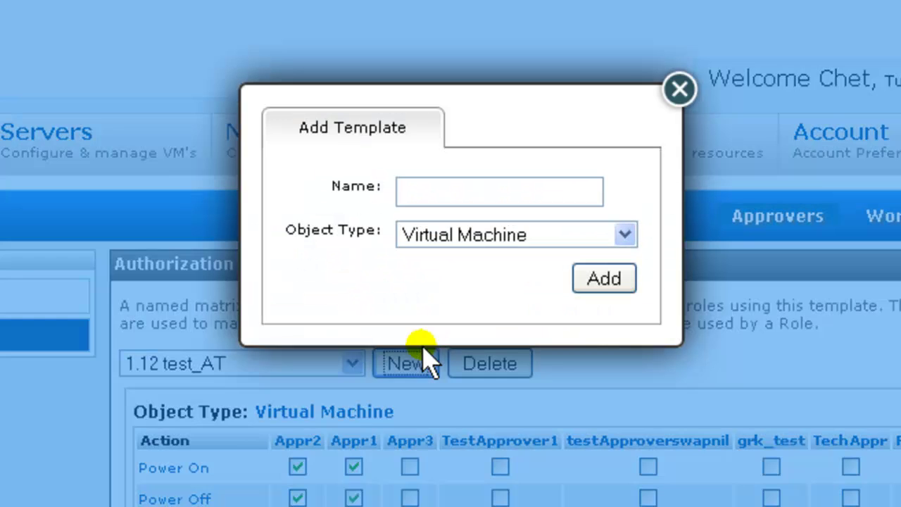
left_click(434, 202)
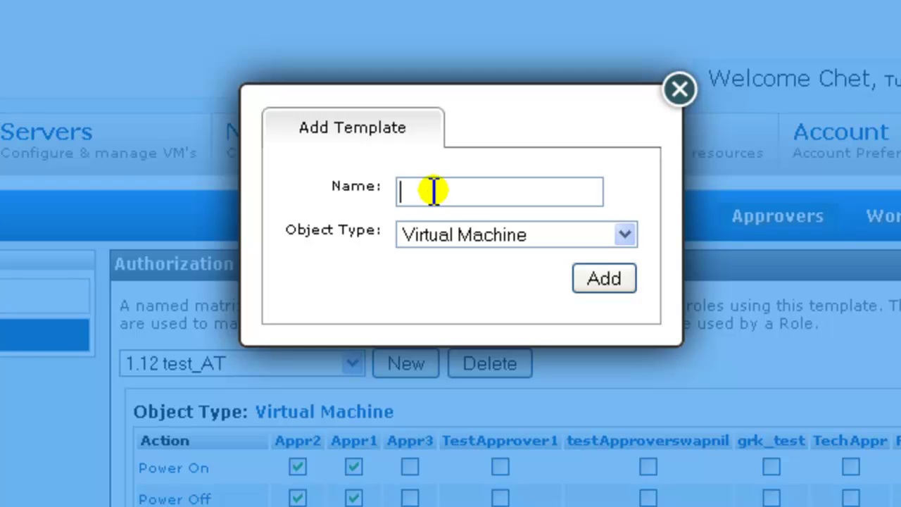
type("ServerAdmin")
key("Return")
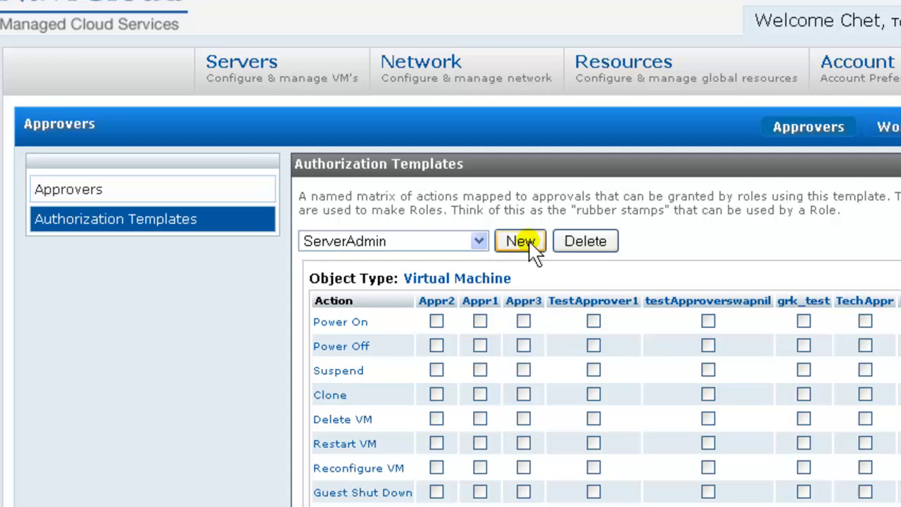
Create an authorization template named FinanceAdmin for the Virtual Machine object type
left_click(521, 241)
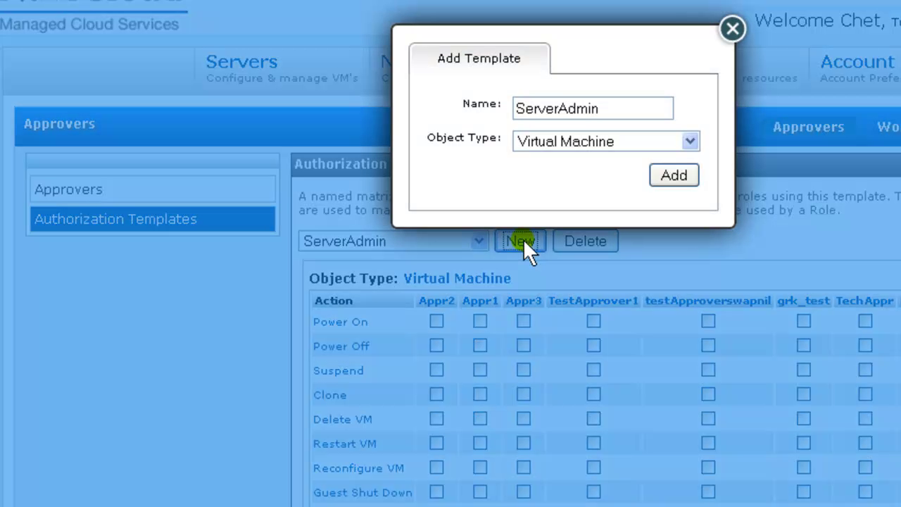
left_click_drag(562, 108, 517, 109)
type("Finance")
left_click(689, 180)
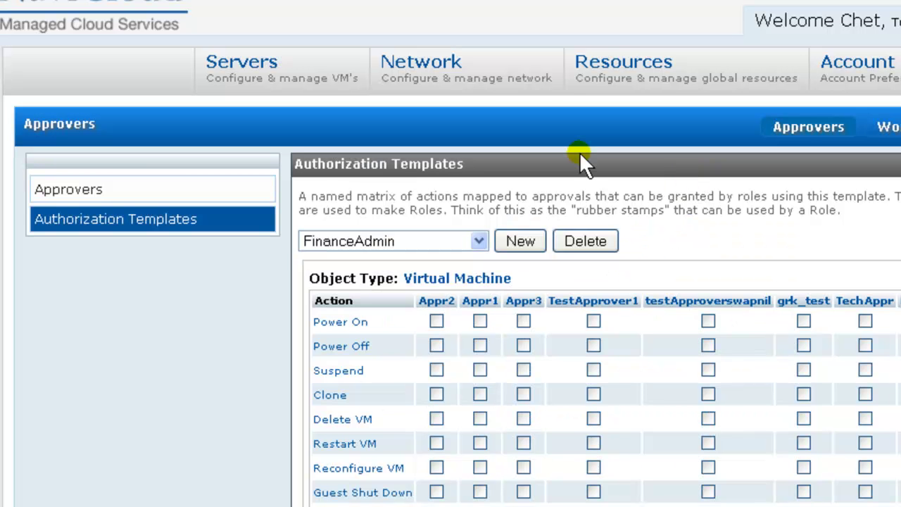
Create an authorization template named AllPowerful for the Virtual Machine object type
left_click(533, 246)
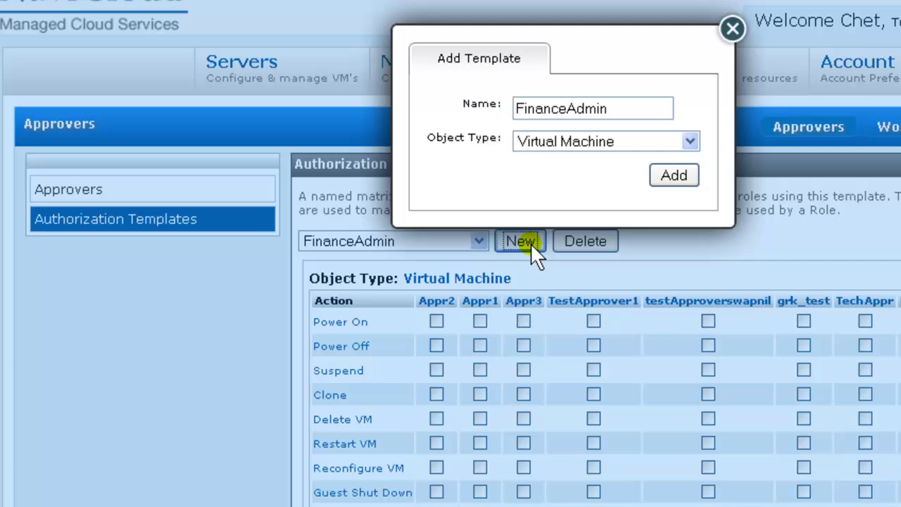
double_click(567, 124)
type("AllPowerful")
left_click(674, 177)
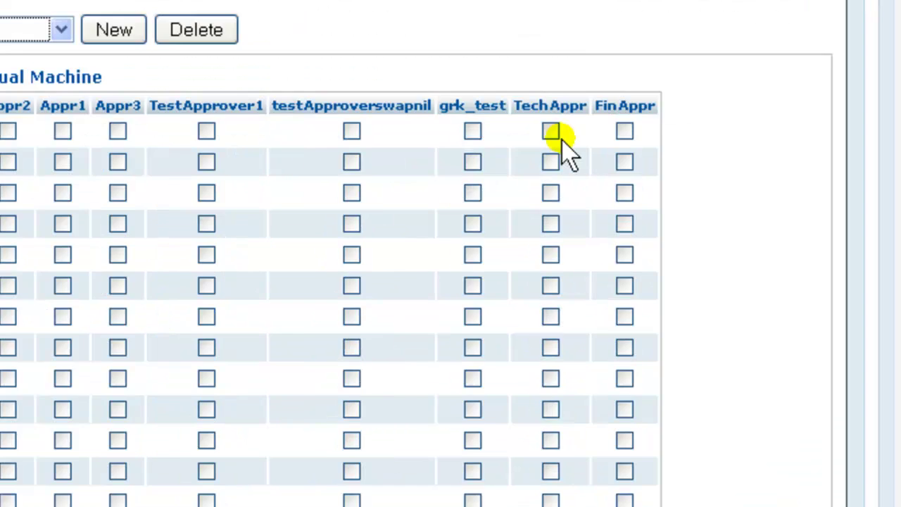
Grant TechAppr approval for every virtual machine action in the ServerAdmin template and save the matrix
left_click(543, 106)
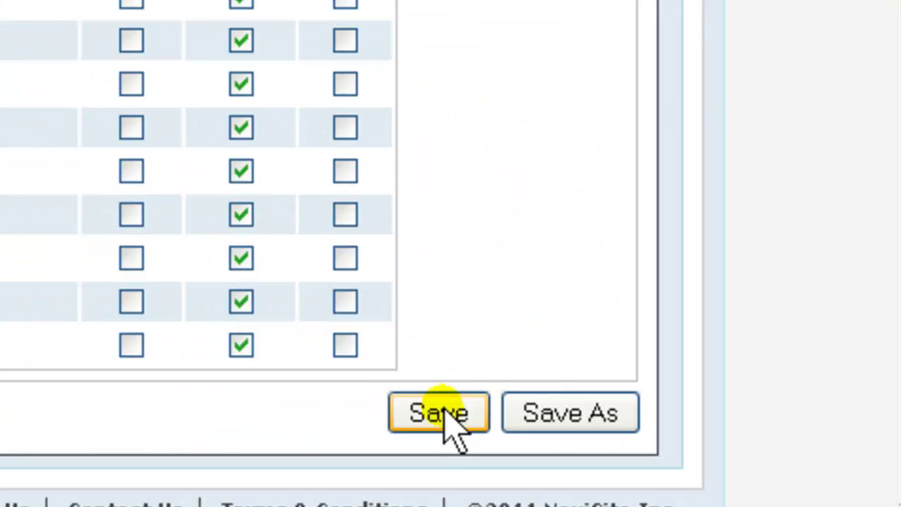
left_click(681, 462)
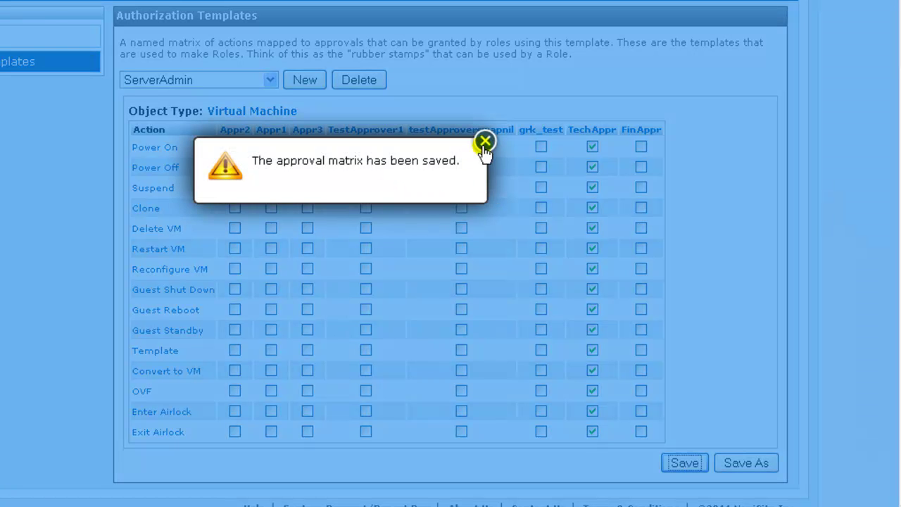
left_click(485, 141)
Grant FinAppr approval for every virtual machine action in the FinanceAdmin template and save the matrix
left_click(270, 81)
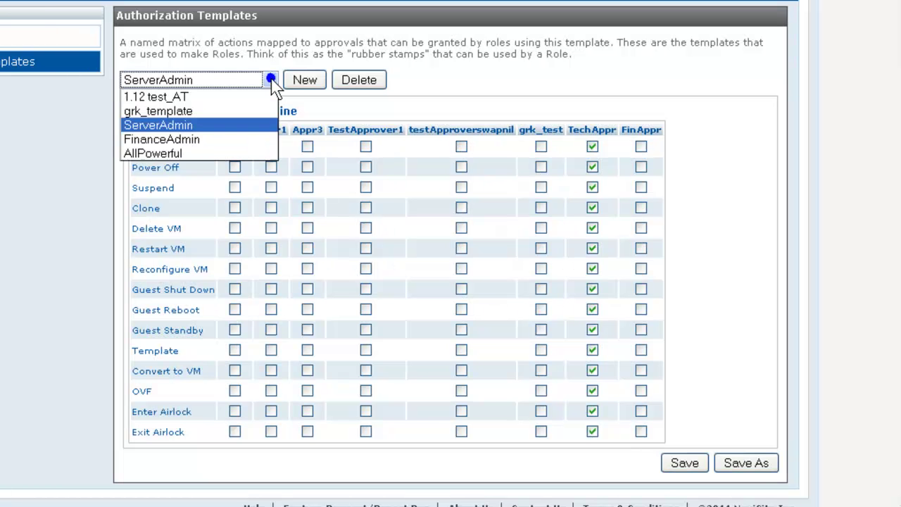
left_click(225, 144)
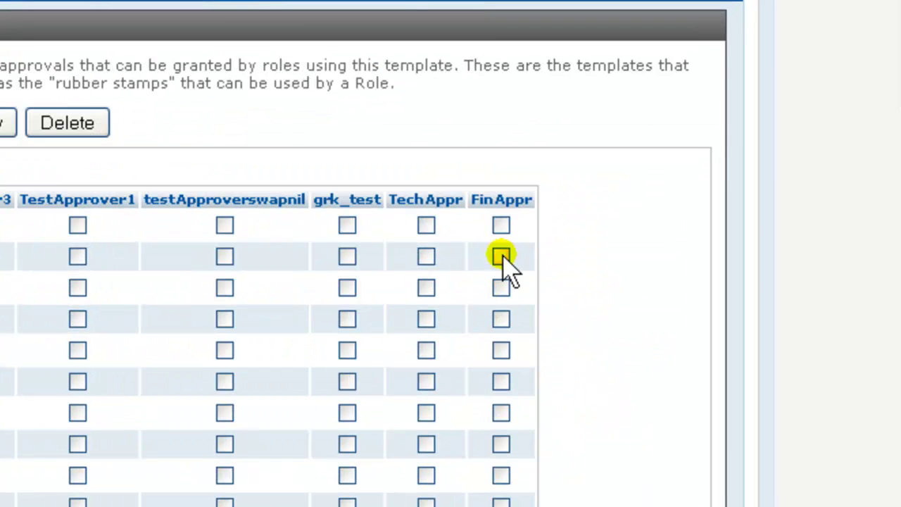
left_click(619, 138)
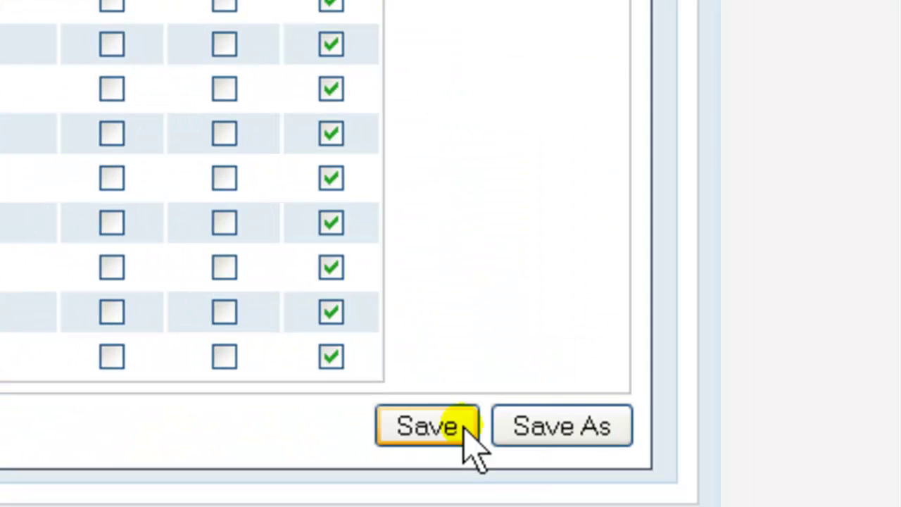
left_click(682, 470)
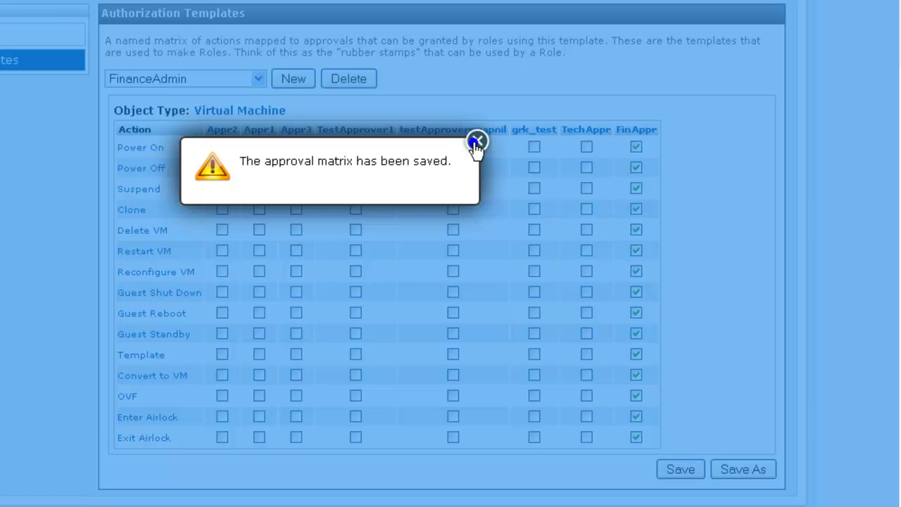
left_click(476, 142)
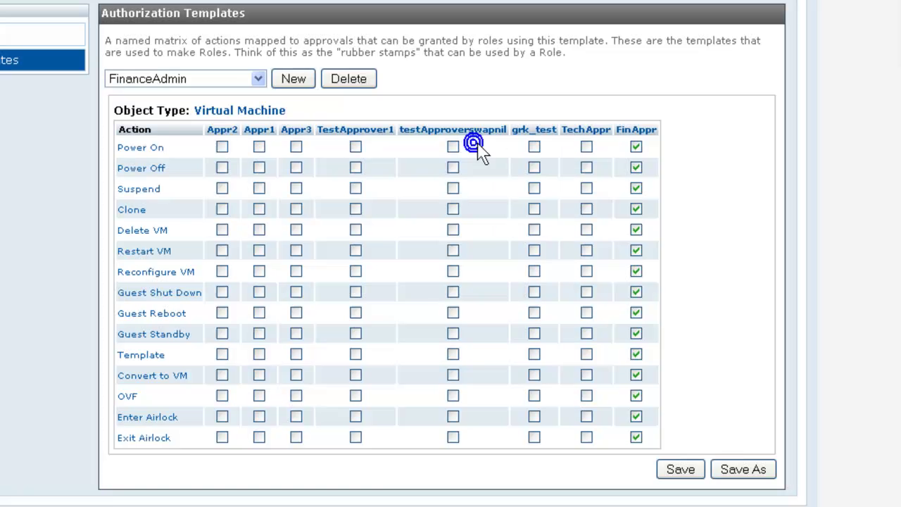
Grant both TechAppr and FinAppr approval for every action in the AllPowerful template and save the matrix
left_click(260, 79)
left_click(224, 154)
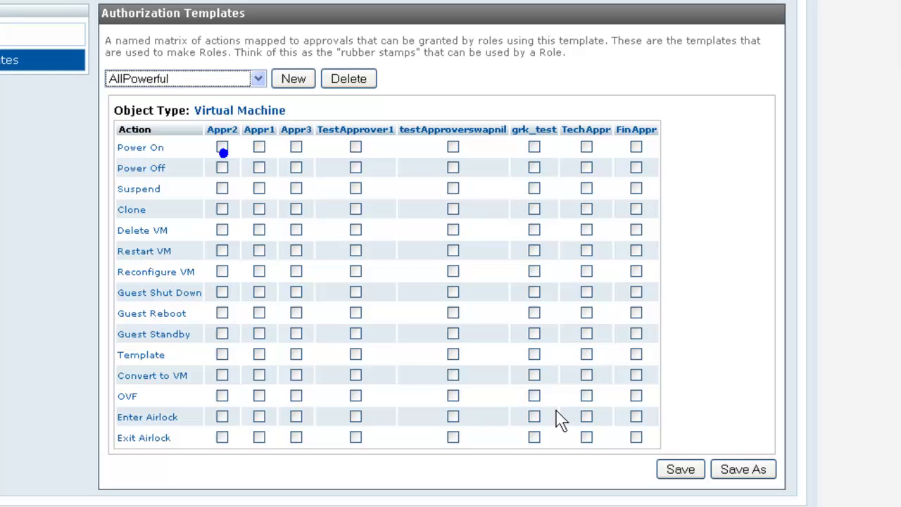
left_click(594, 131)
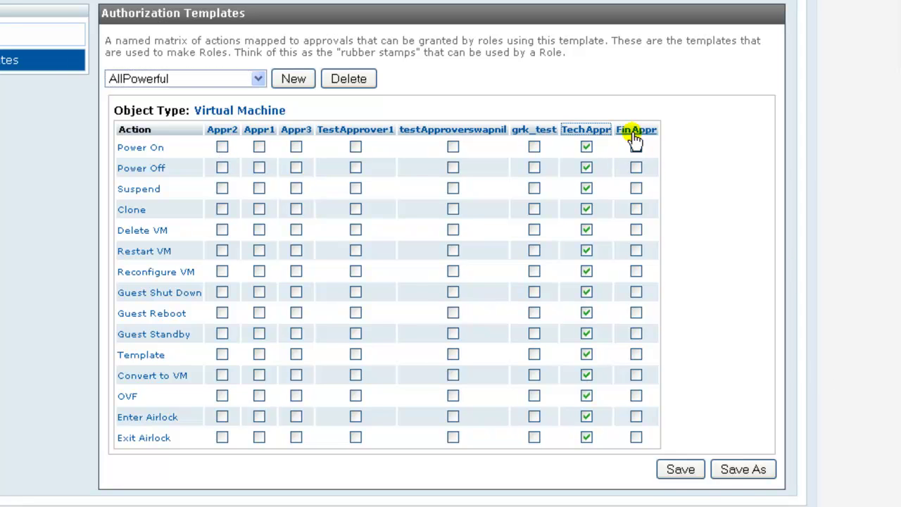
left_click(636, 132)
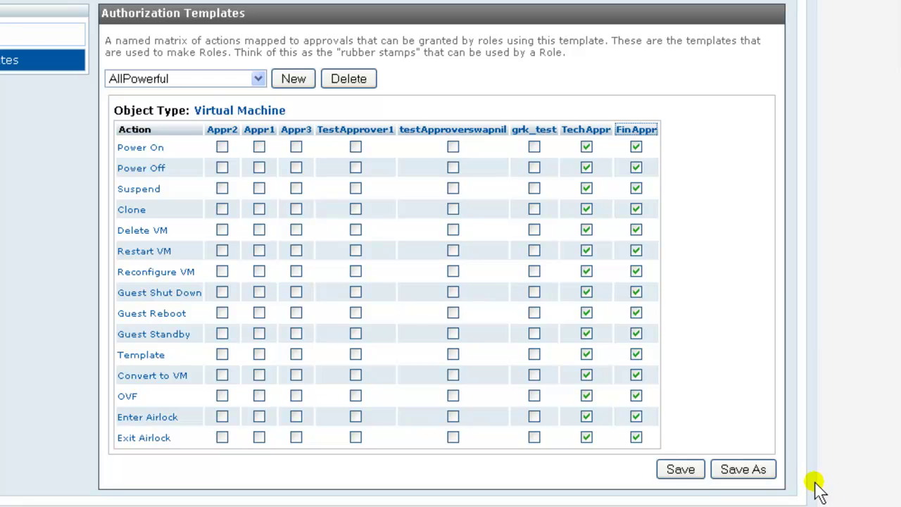
left_click(680, 470)
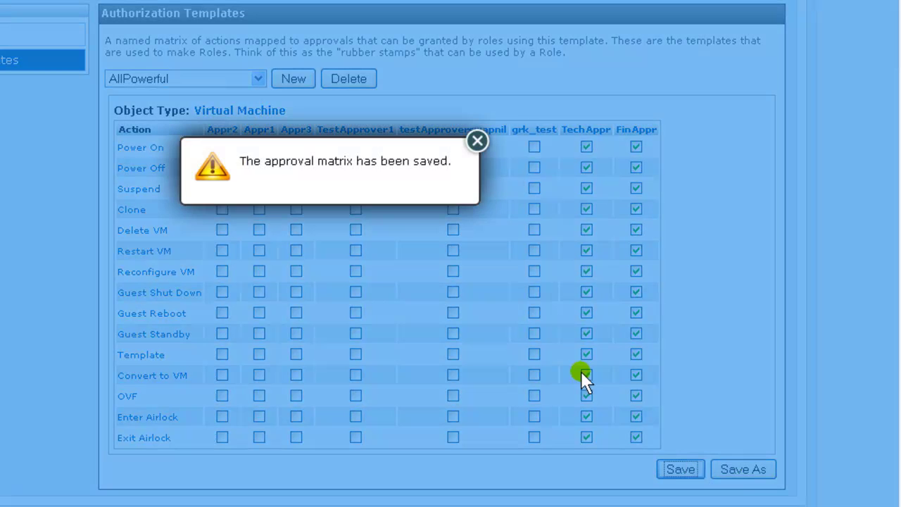
left_click(478, 141)
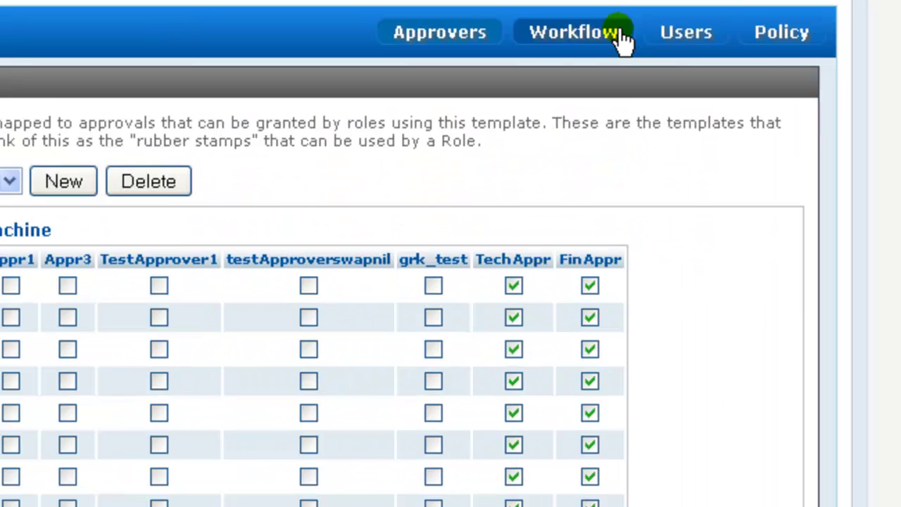
Create a workflow named VMworkflow with the description "VM workflow"
left_click(567, 74)
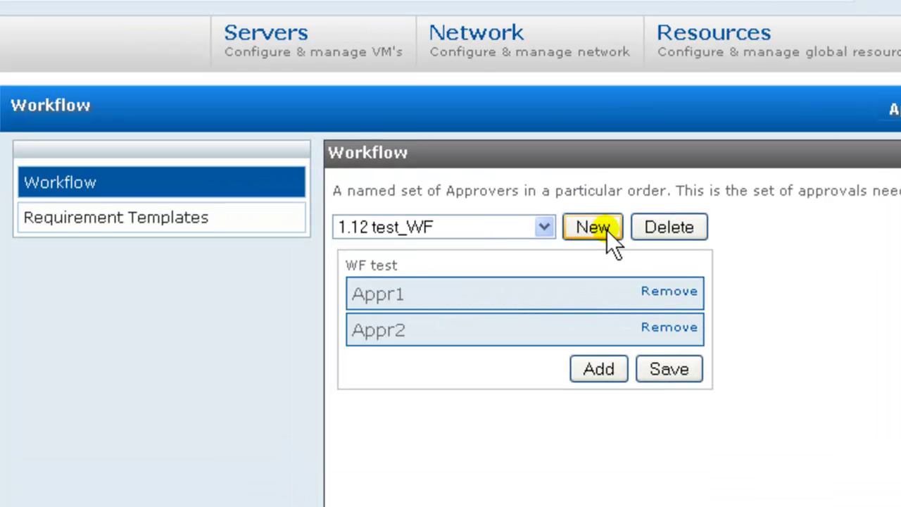
left_click(594, 227)
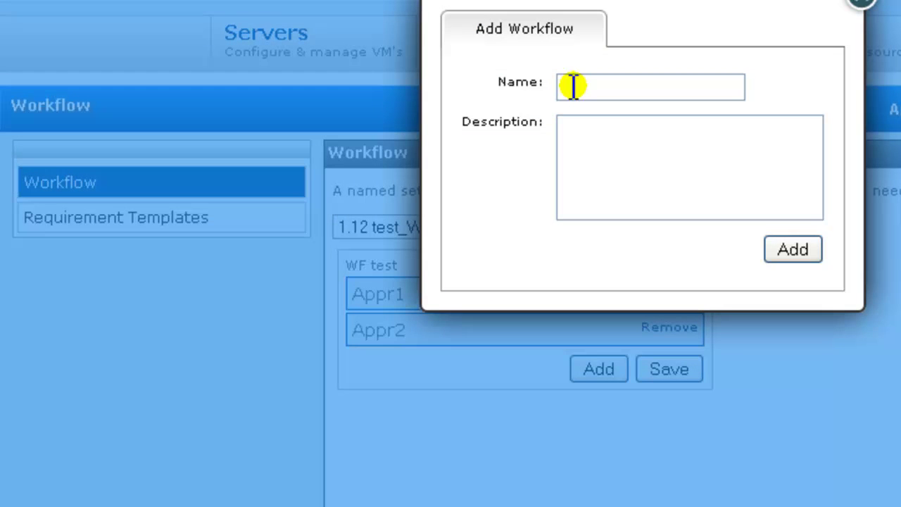
left_click(574, 86)
type("VMworkflow")
key("Tab")
type("VM workflow")
left_click(790, 250)
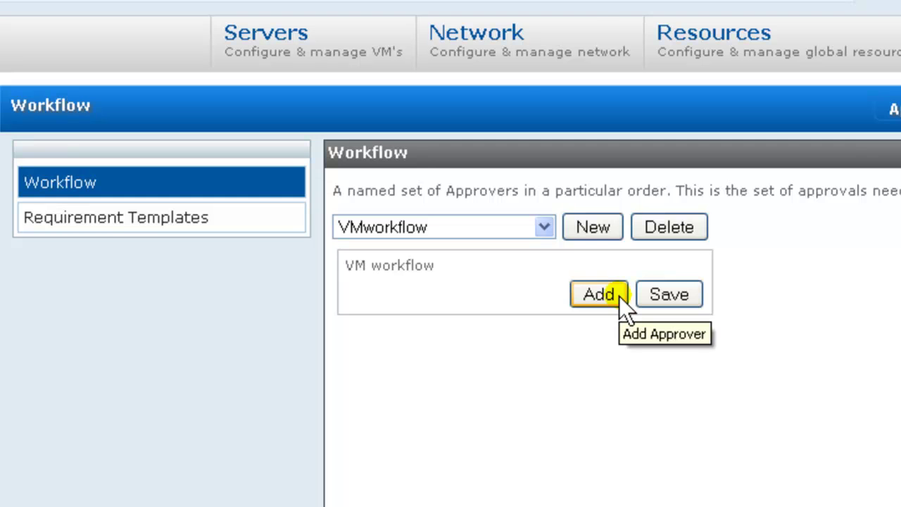
Add TechAppr as the first approver in the VMworkflow workflow
left_click(619, 297)
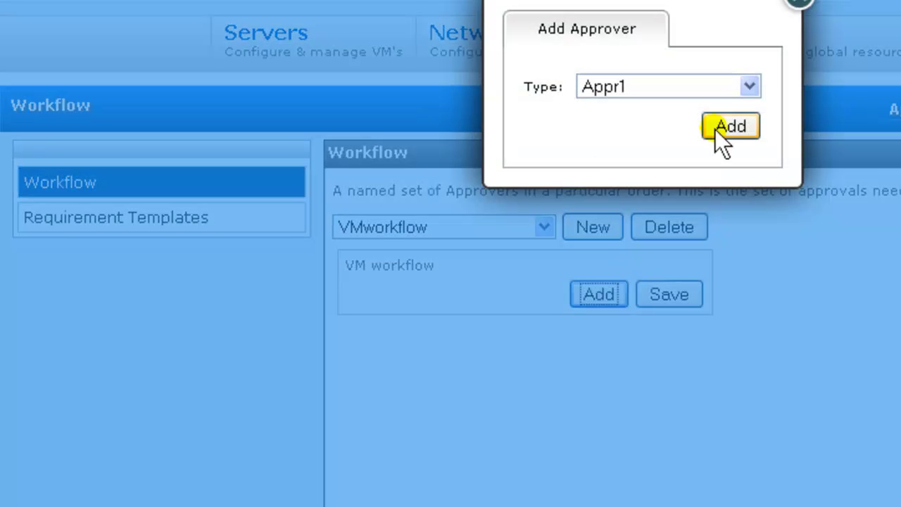
left_click(748, 87)
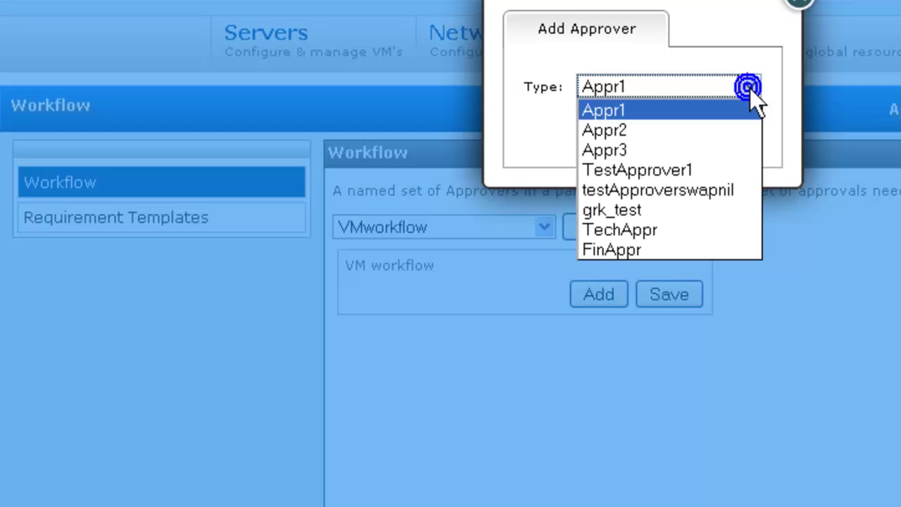
left_click(678, 234)
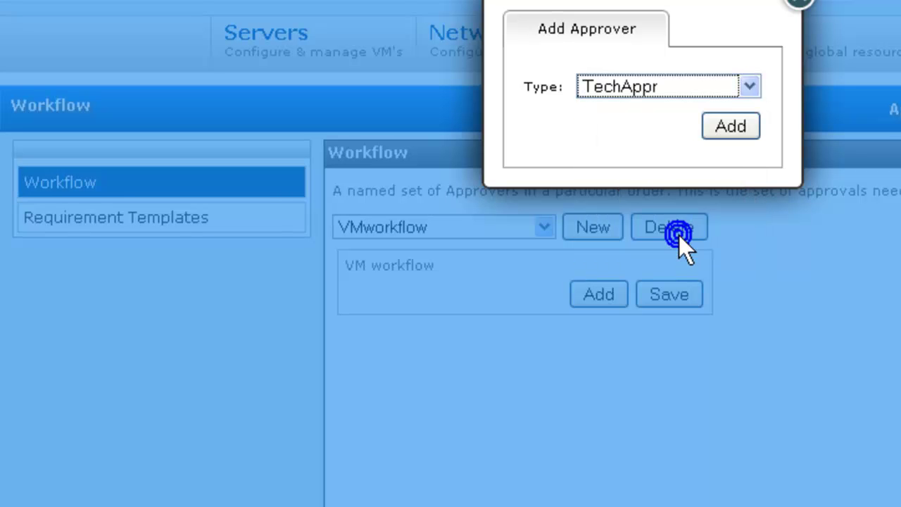
left_click(738, 130)
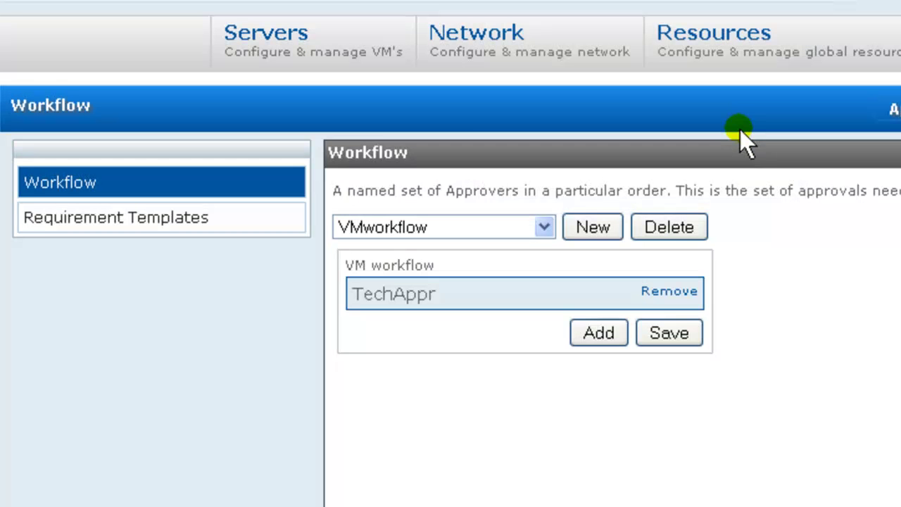
Add FinAppr as the second approver in VMworkflow and save the workflow
left_click(617, 336)
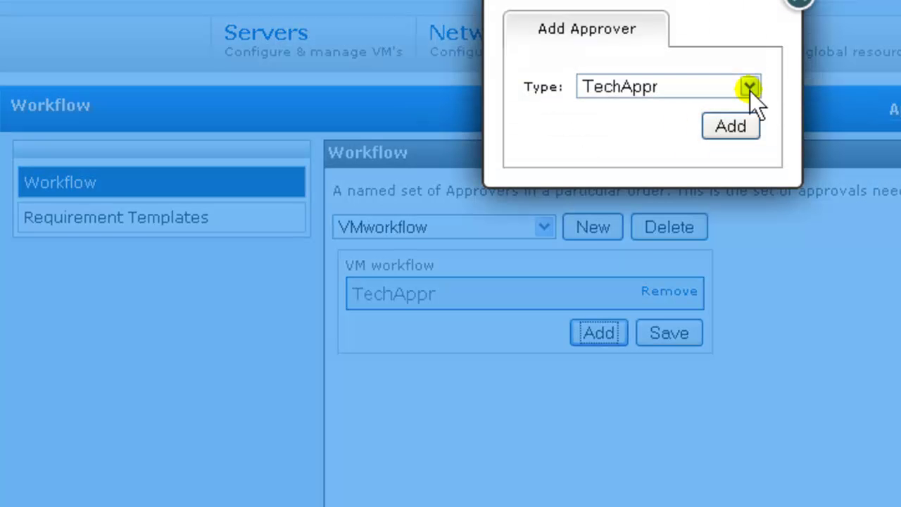
left_click(750, 88)
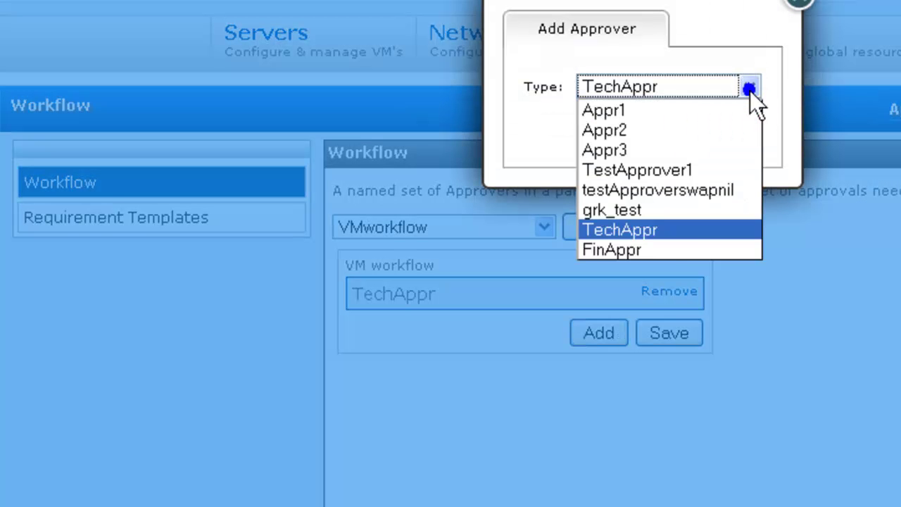
left_click(677, 248)
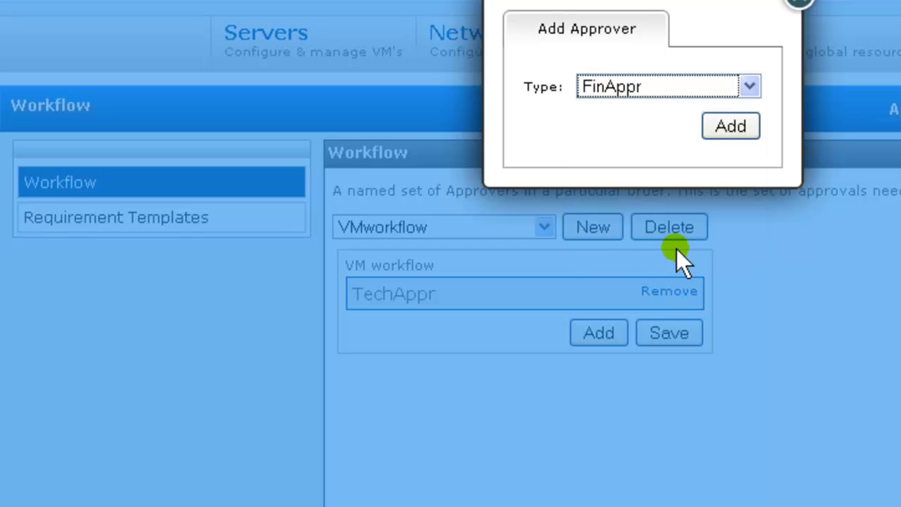
left_click(733, 127)
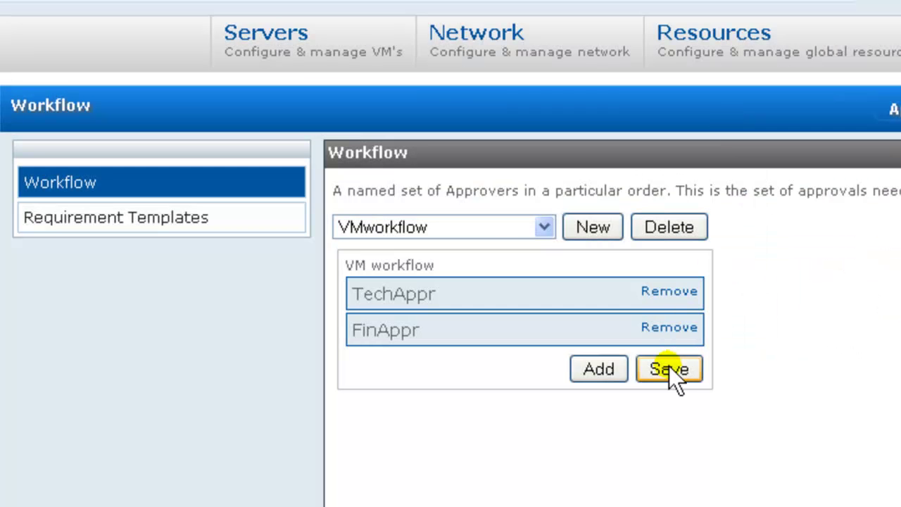
left_click(669, 369)
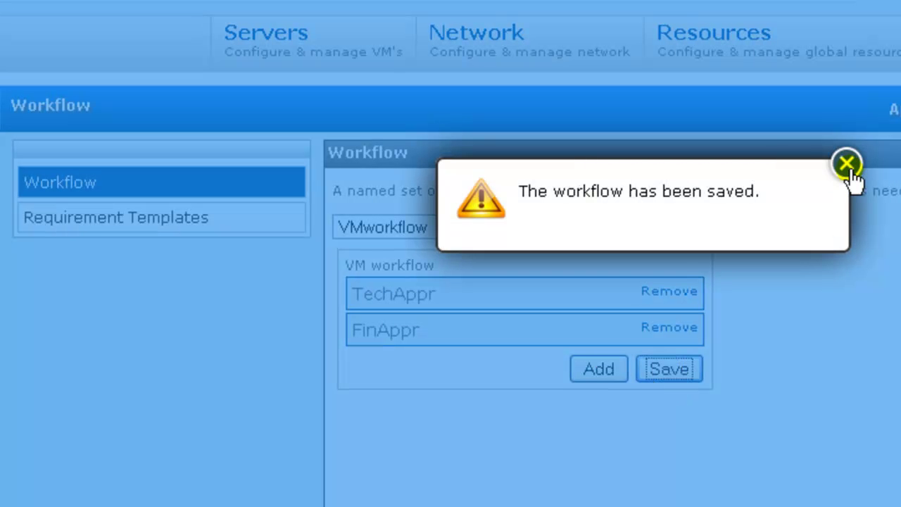
left_click(848, 163)
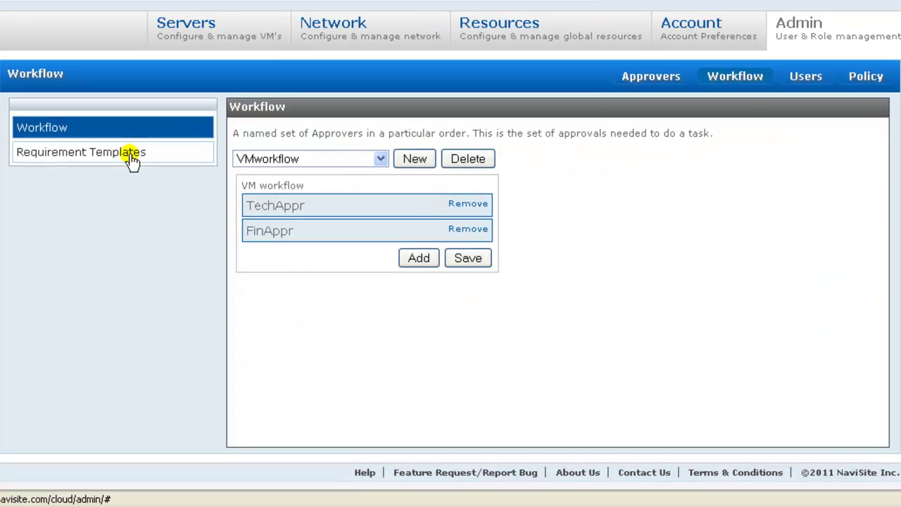
Create a requirement template named RBAC Managed VM for the Virtual Machine object type, using the VMworkflow workflow
left_click(131, 153)
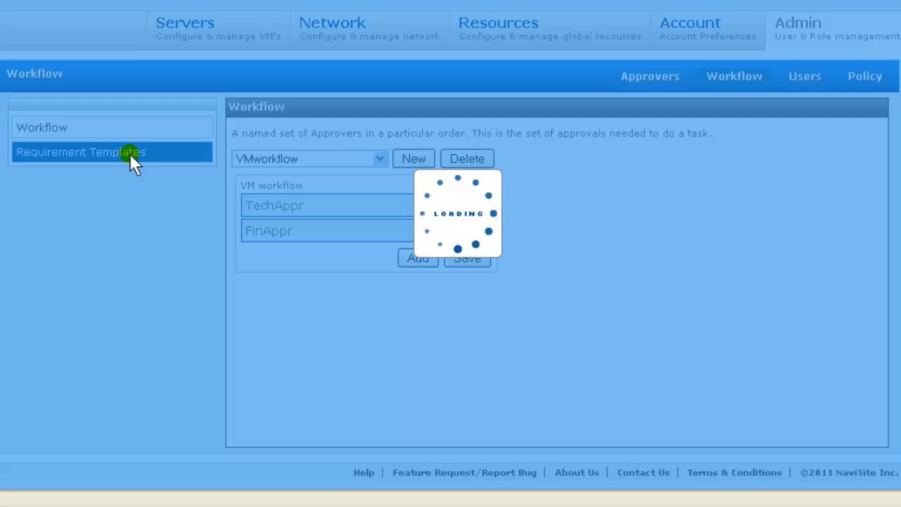
left_click(342, 169)
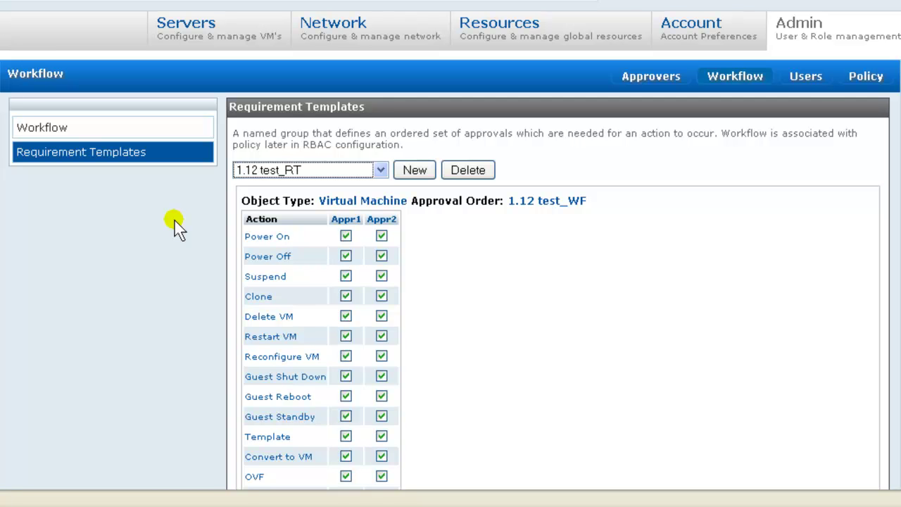
left_click(415, 169)
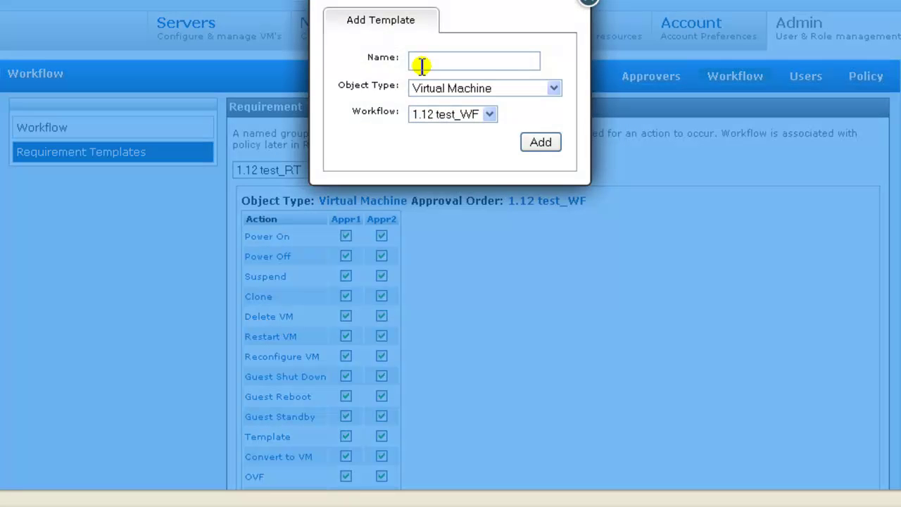
left_click(421, 66)
type("RBAC Managed VM")
left_click(487, 115)
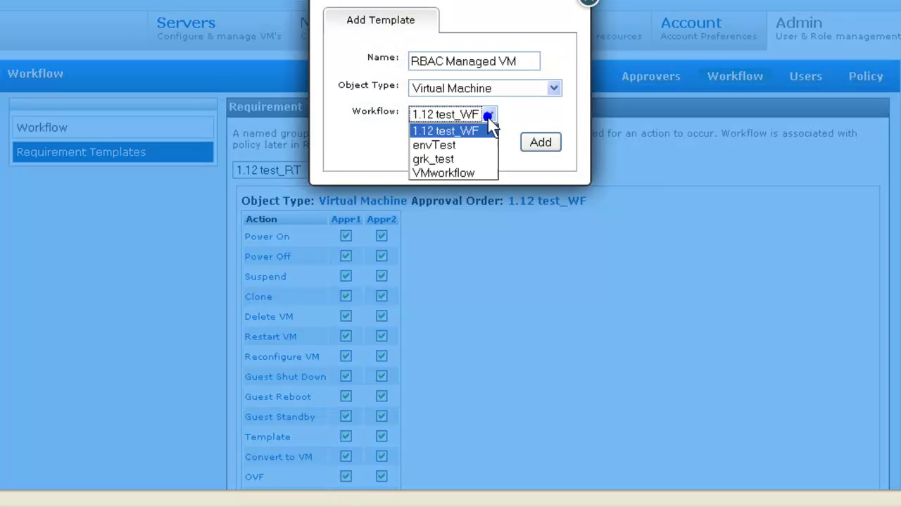
left_click(474, 173)
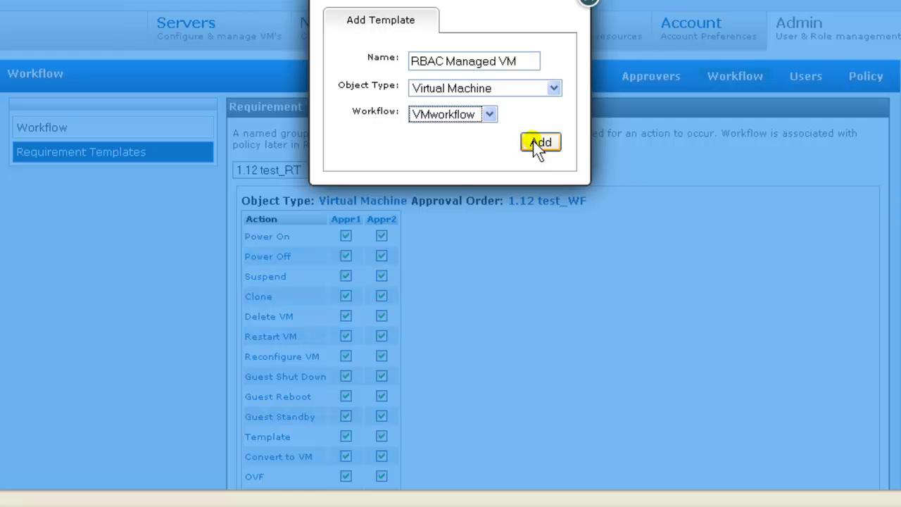
left_click(535, 144)
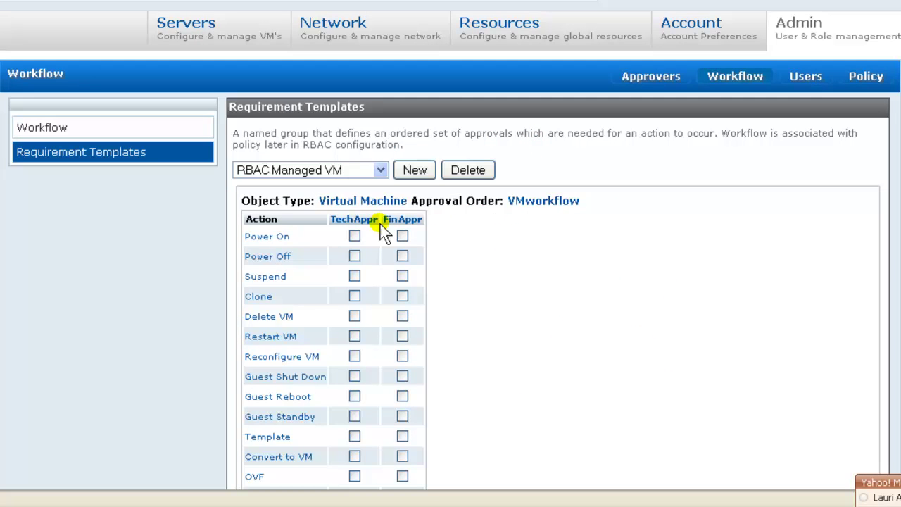
Require TechAppr approval for every action and FinAppr approval for Clone and Power On in RBAC Managed VM, and save the template
left_click(354, 219)
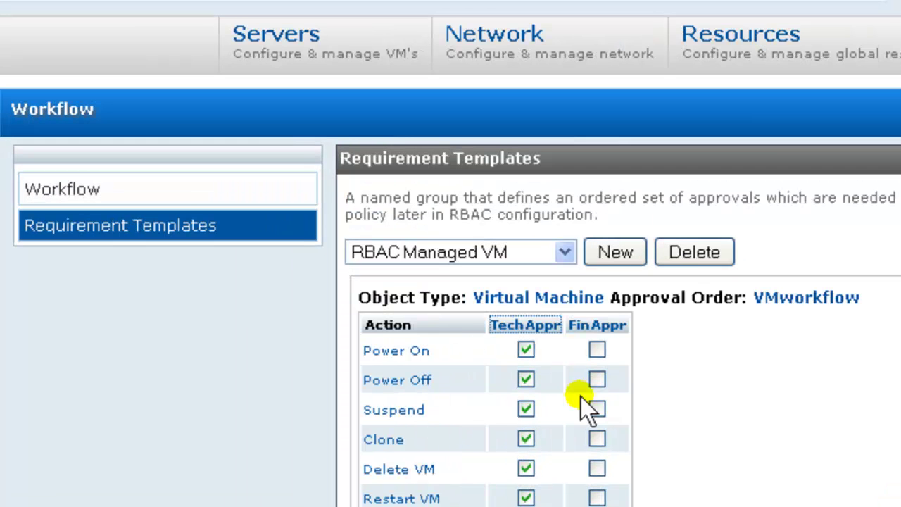
left_click(602, 444)
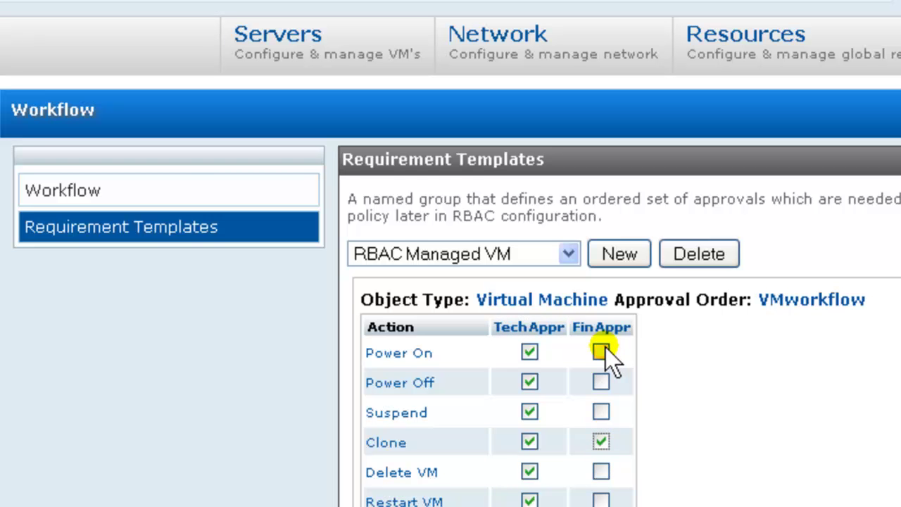
left_click(603, 351)
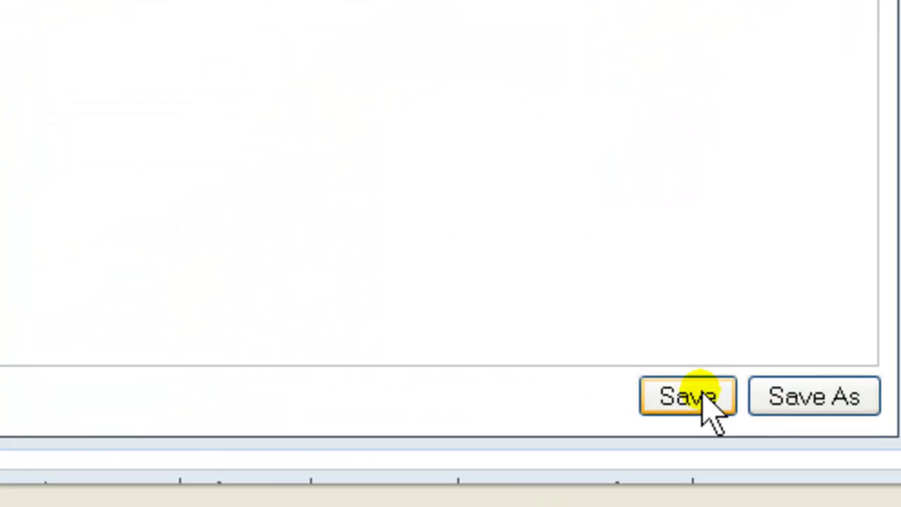
left_click(802, 453)
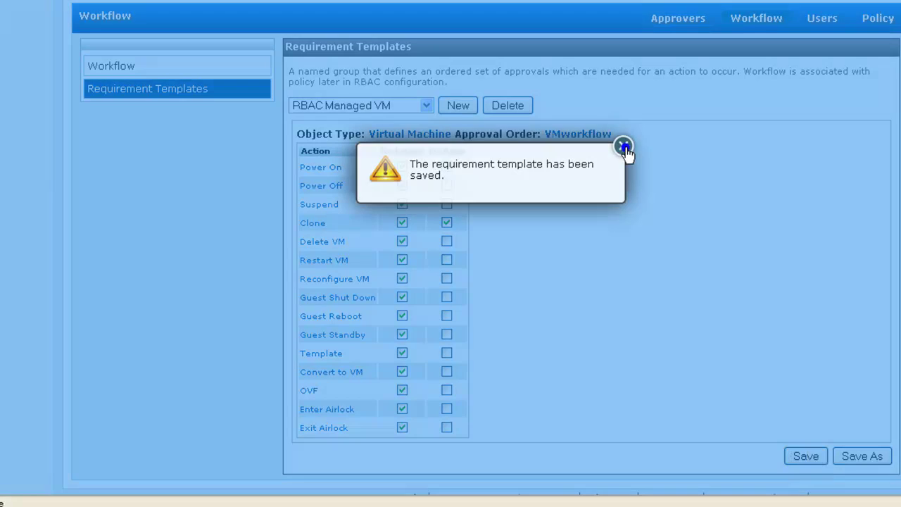
left_click(597, 112)
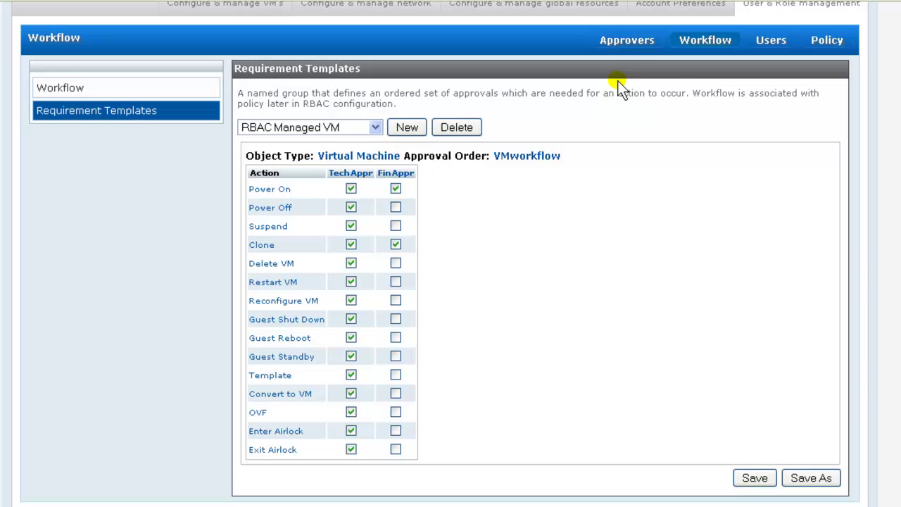
Open the list of cloud users and examine the engineering and executive accounts
left_click(769, 41)
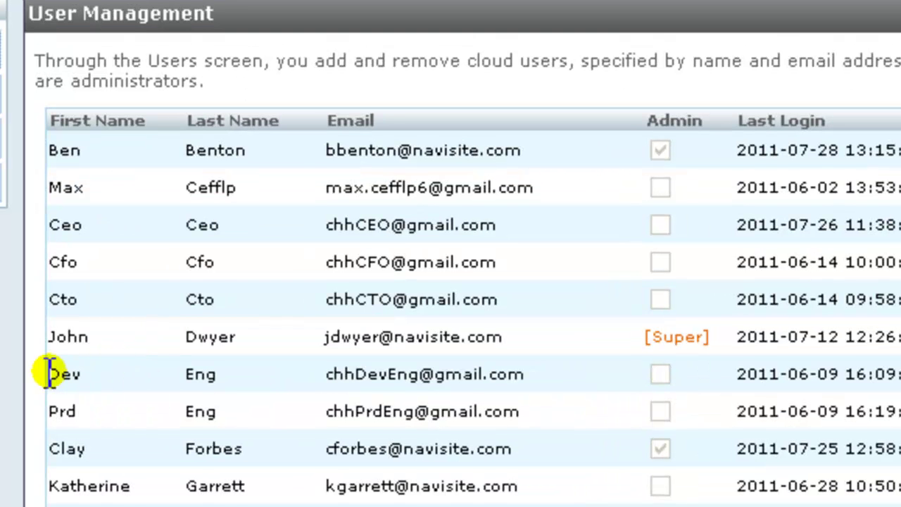
left_click_drag(48, 374, 535, 412)
left_click_drag(46, 225, 493, 289)
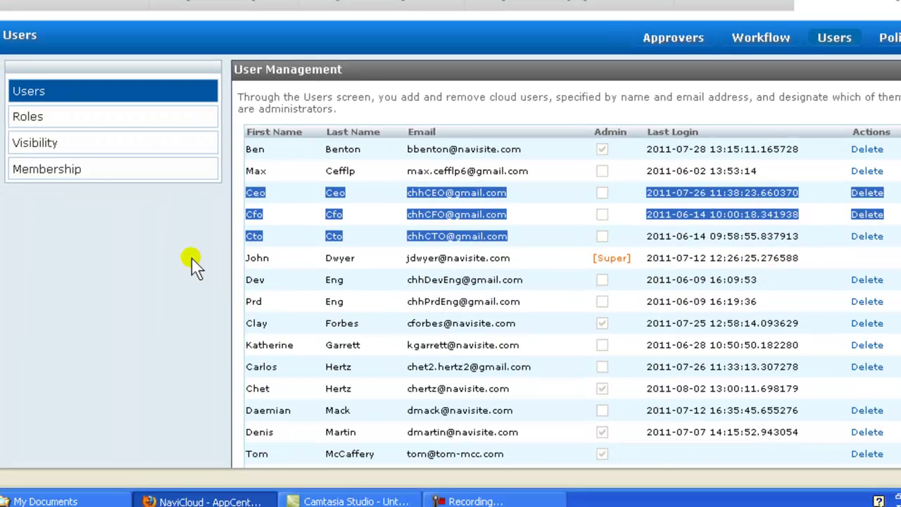
left_click(157, 262)
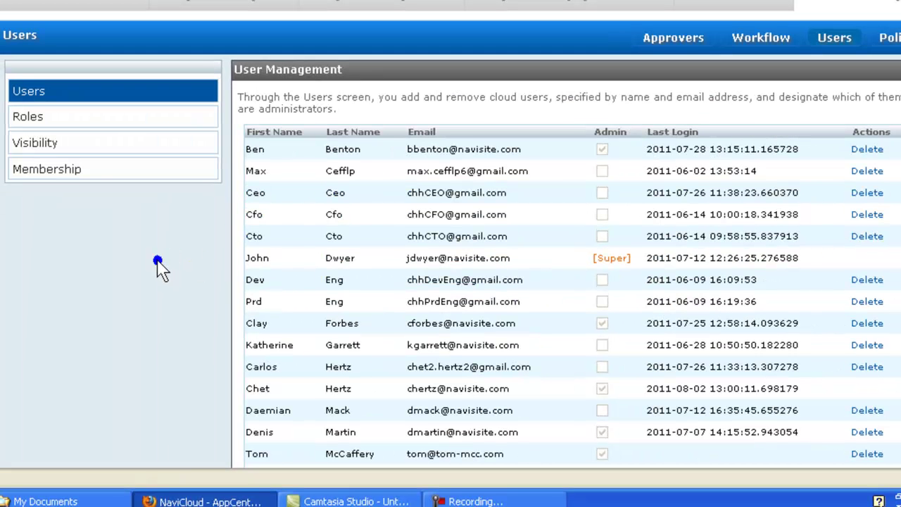
Create a role named Dev Server Admin with the ServerAdmin approval matrix
left_click(28, 118)
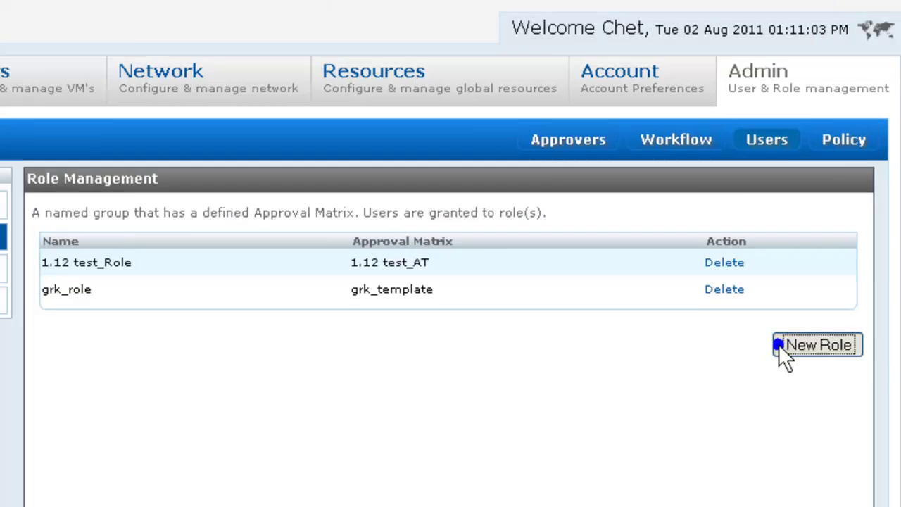
left_click(755, 286)
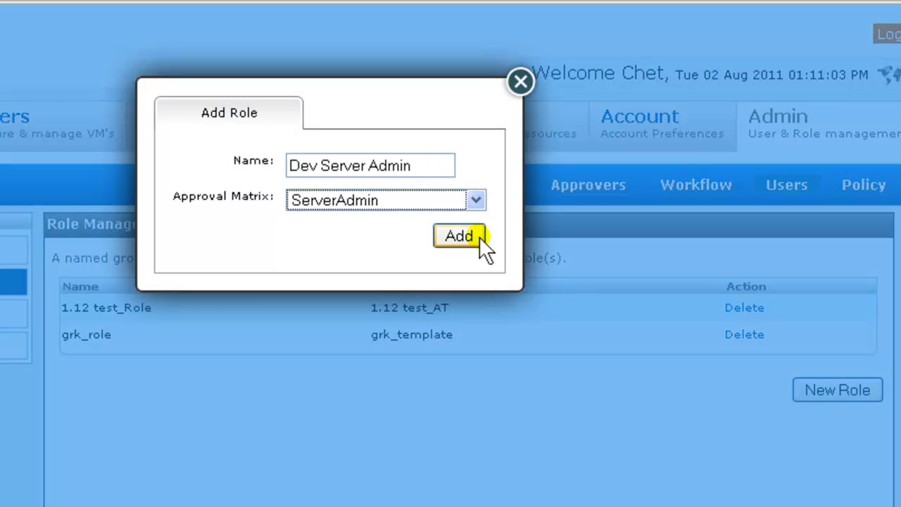
left_click(478, 236)
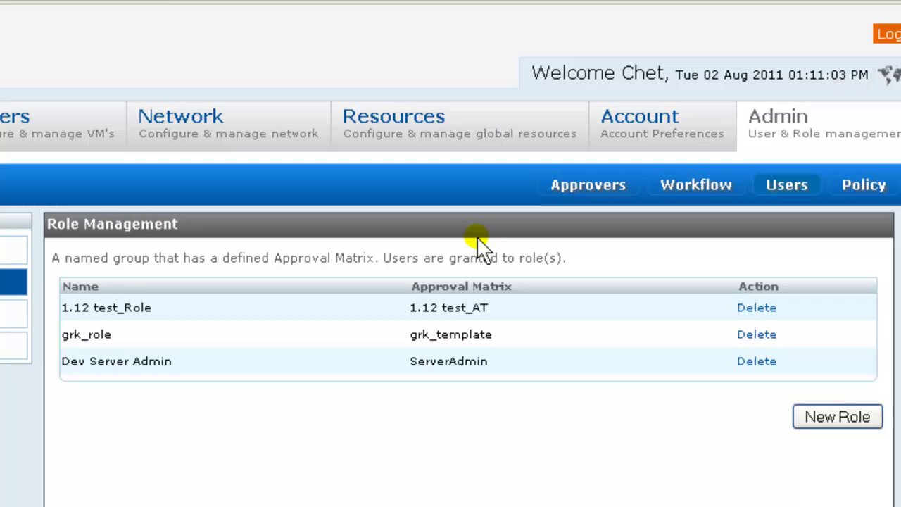
Create a role named Prod Server Admin with the ServerAdmin approval matrix
left_click(808, 418)
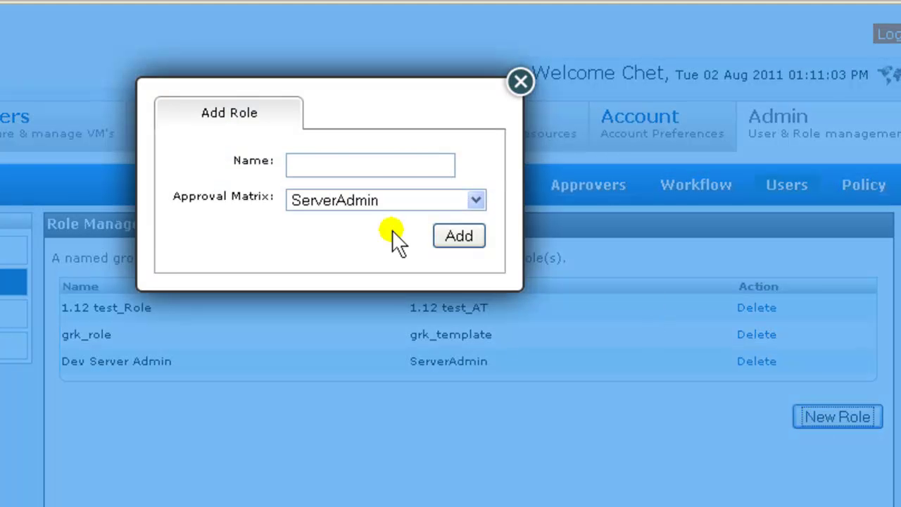
left_click(353, 169)
type("Prod Server Admin")
left_click(451, 237)
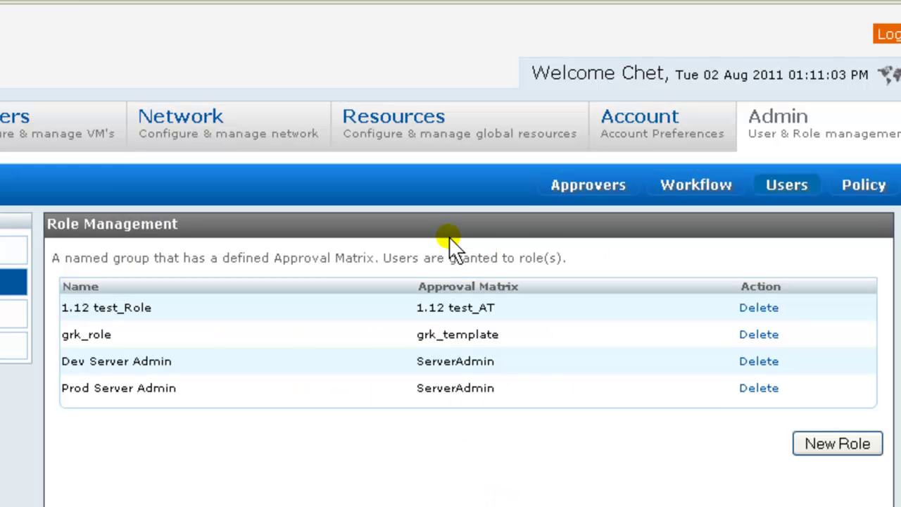
Create a role named All Server Admin with the ServerAdmin approval matrix
left_click(810, 440)
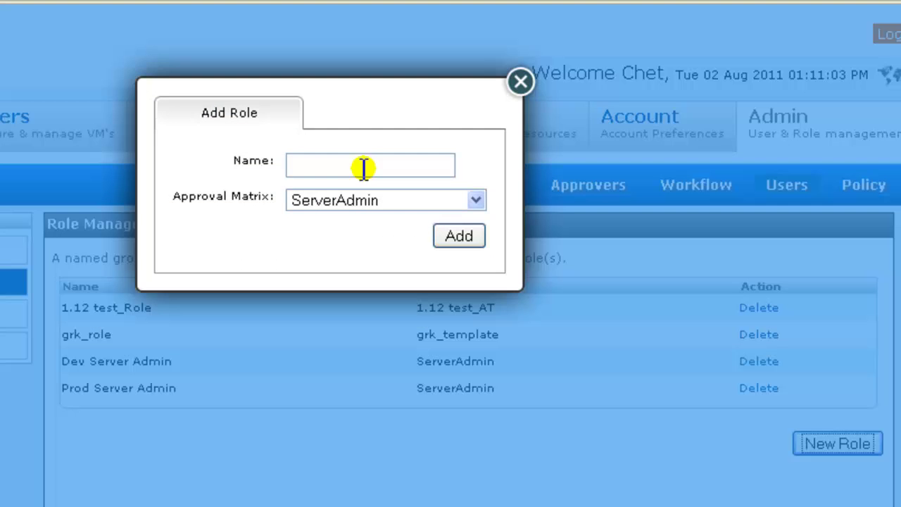
left_click(352, 162)
type("Al")
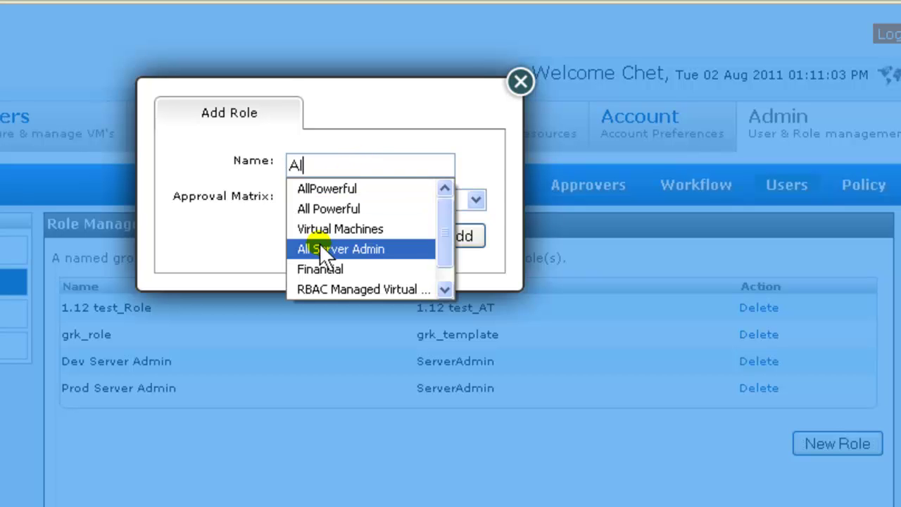
left_click(320, 247)
left_click(458, 233)
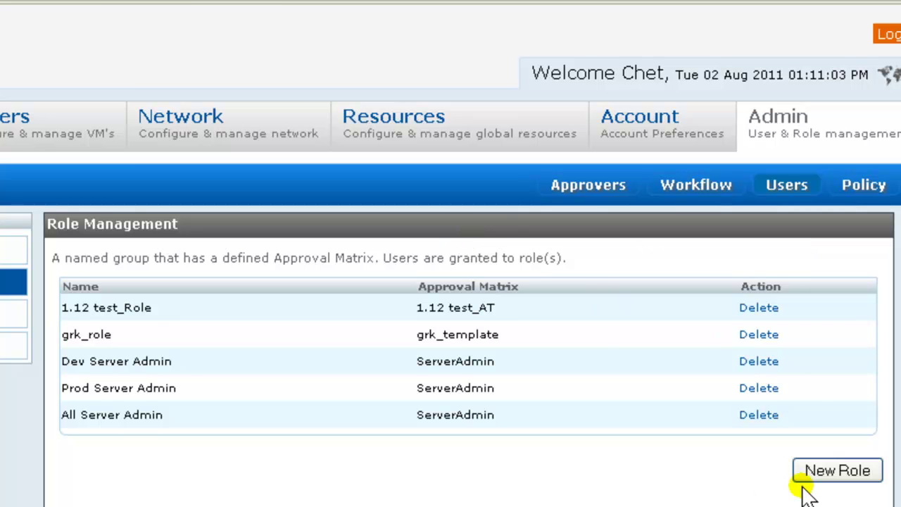
Create a role named Finance with the FinanceAdmin approval matrix
left_click(829, 471)
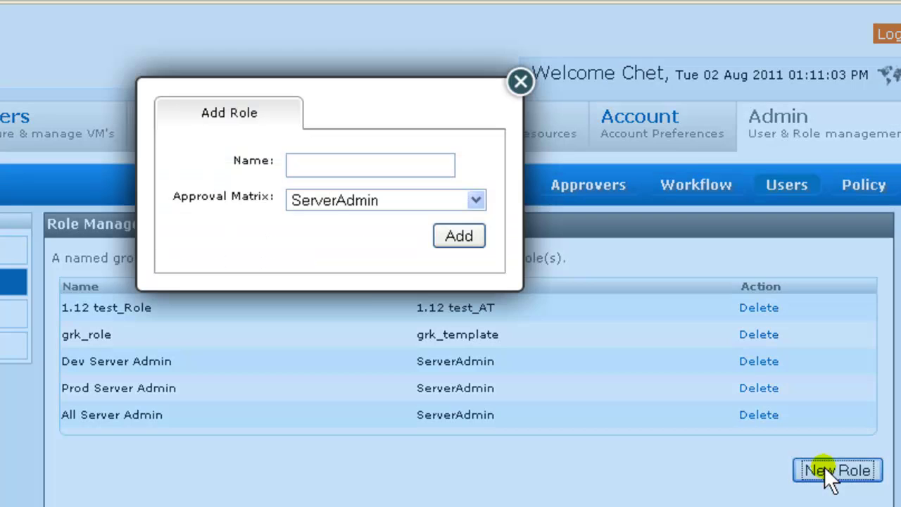
type("F")
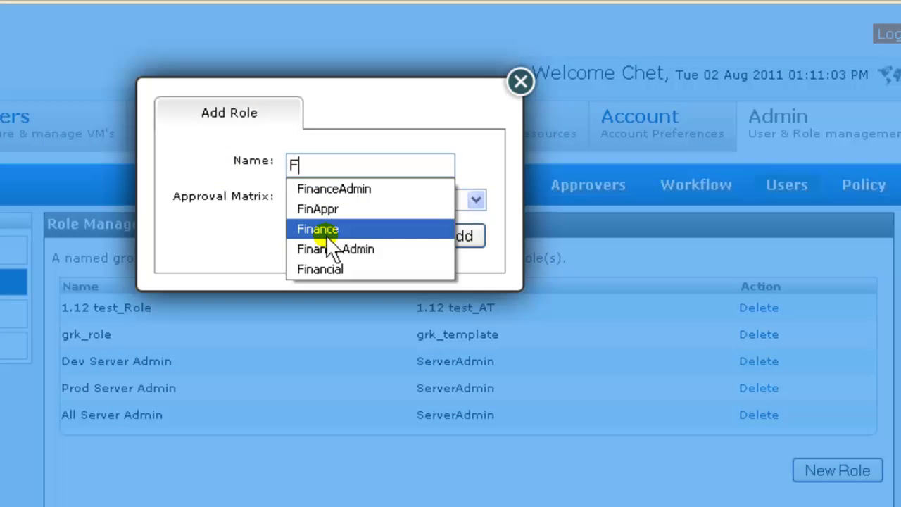
left_click(325, 231)
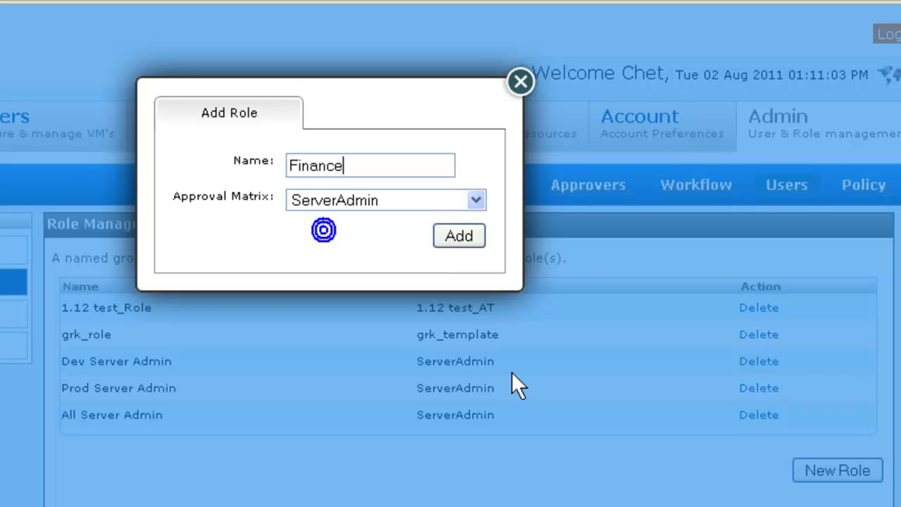
left_click(472, 233)
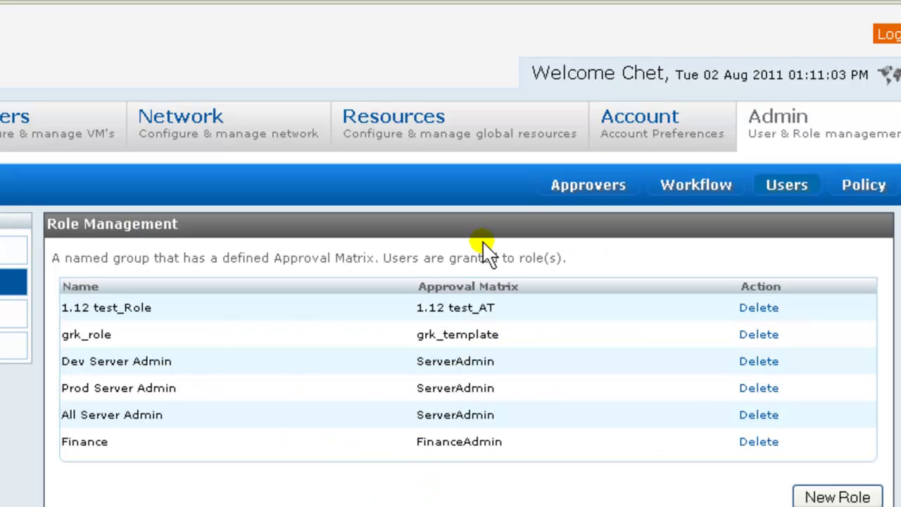
Create a role named All Powerful with the AllPowerful approval matrix
left_click(810, 498)
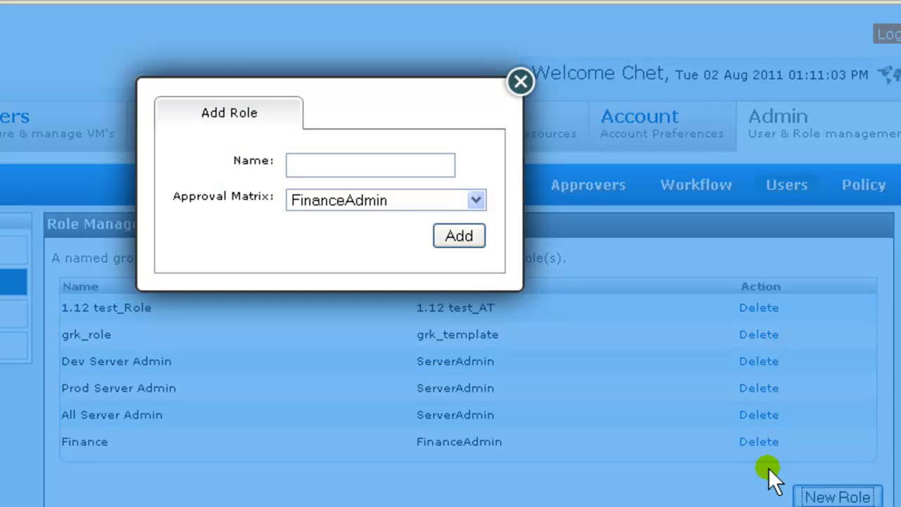
type("All Powerful")
left_click(346, 209)
left_click(425, 273)
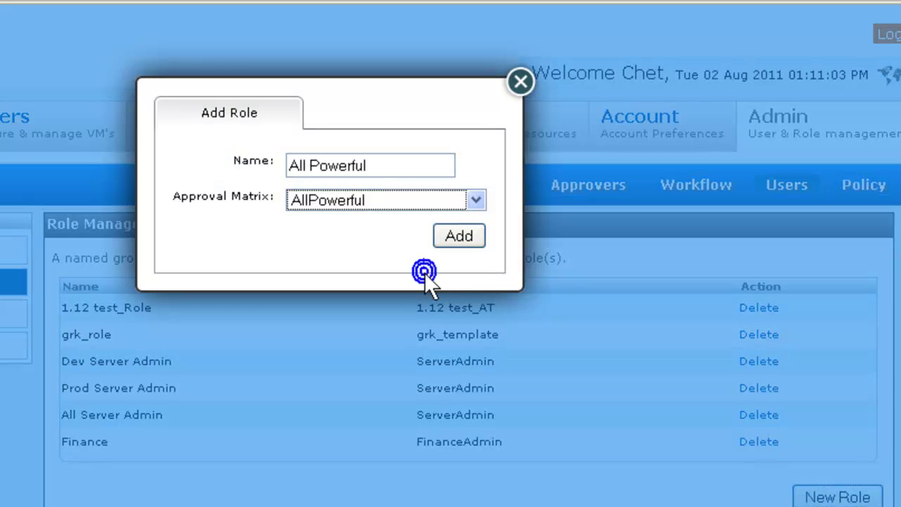
left_click(466, 241)
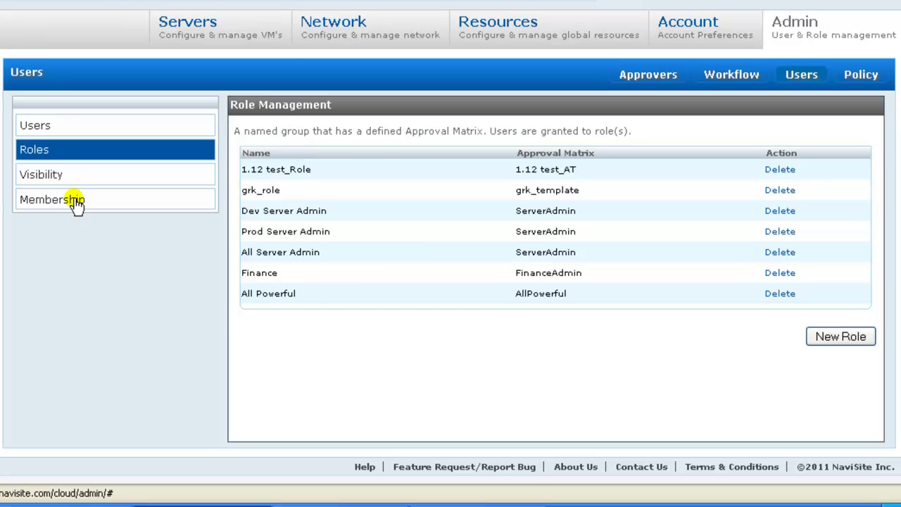
Open the role membership settings and assign the Dev Eng account to the Dev Server Admin role
left_click(73, 200)
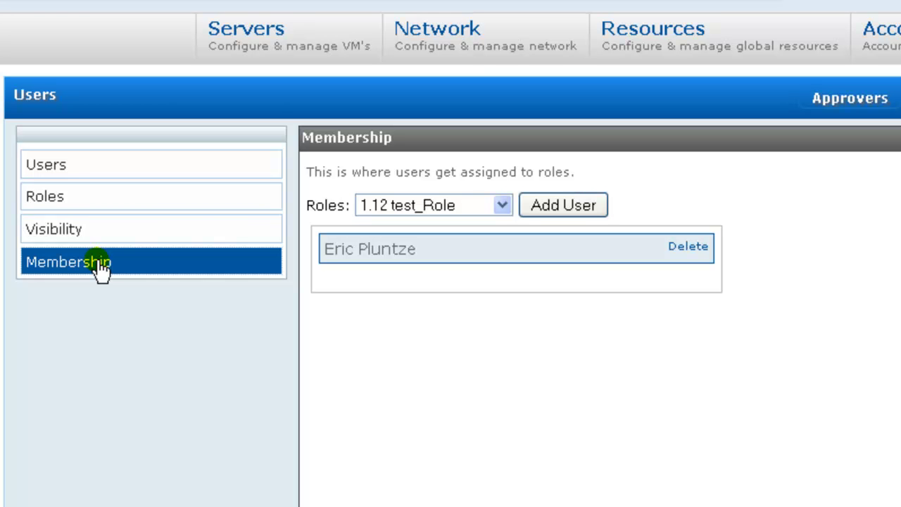
left_click(505, 205)
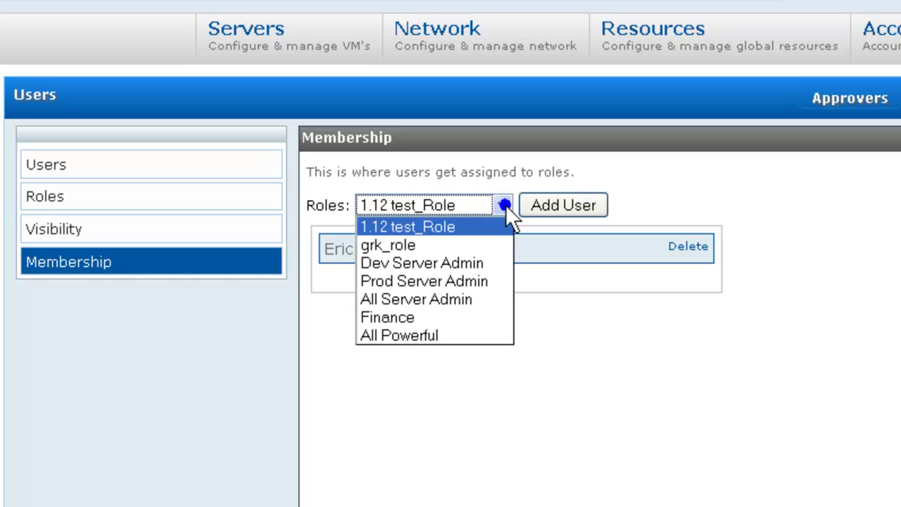
left_click(496, 265)
left_click(555, 213)
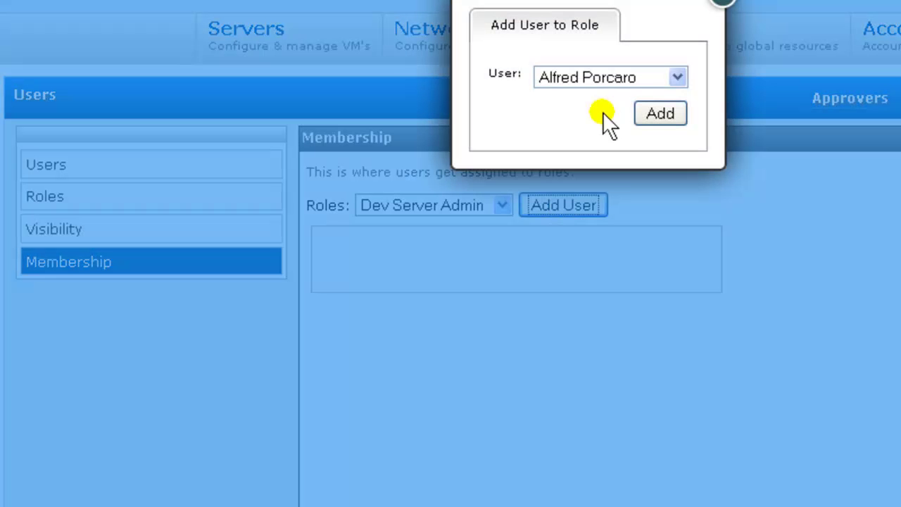
left_click(674, 78)
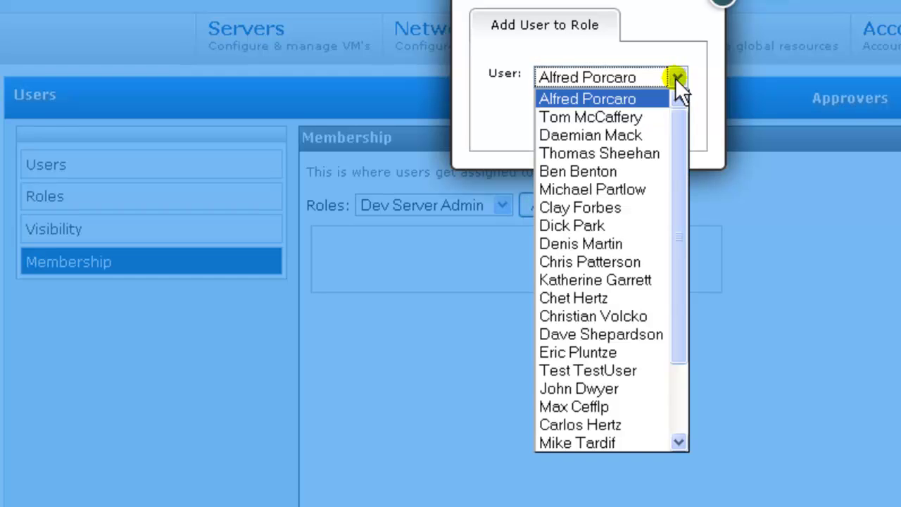
scroll(648, 383, "down", 2)
left_click(607, 371)
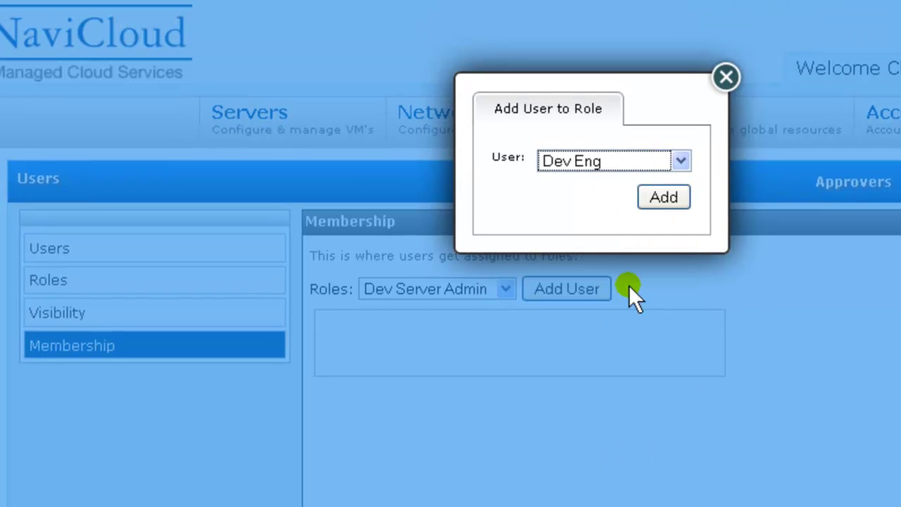
left_click(681, 196)
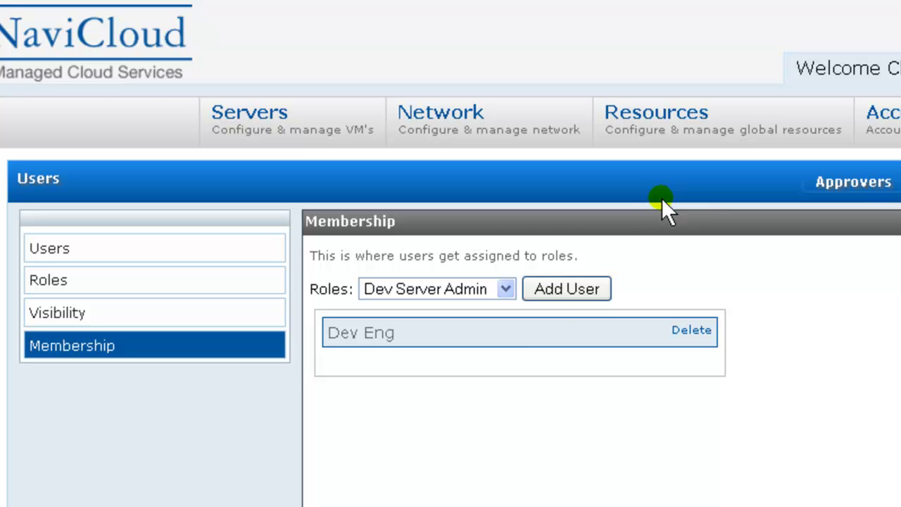
Assign the Prd Eng account to the Prod Server Admin role
left_click(507, 289)
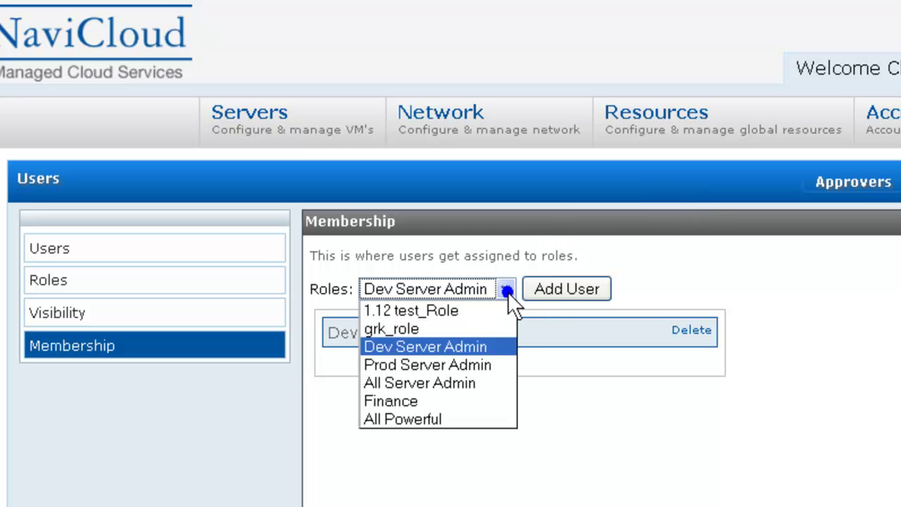
left_click(496, 364)
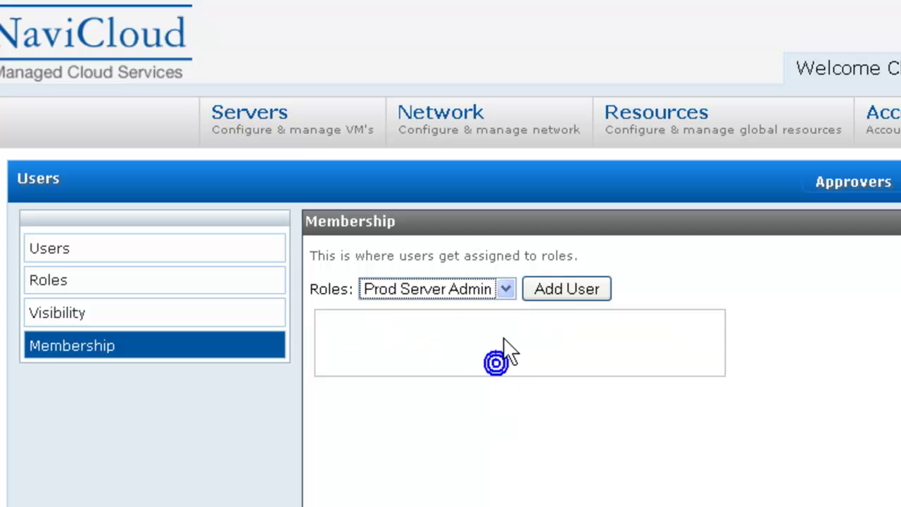
left_click(566, 288)
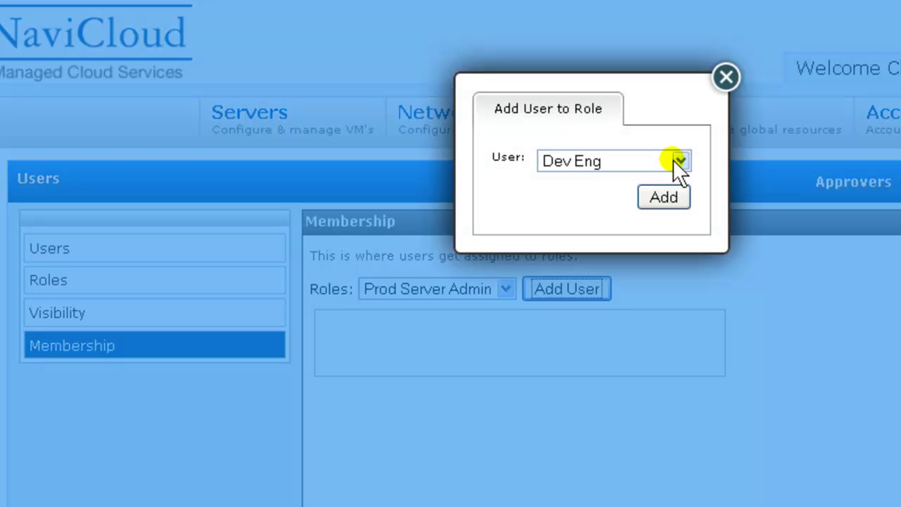
left_click(679, 162)
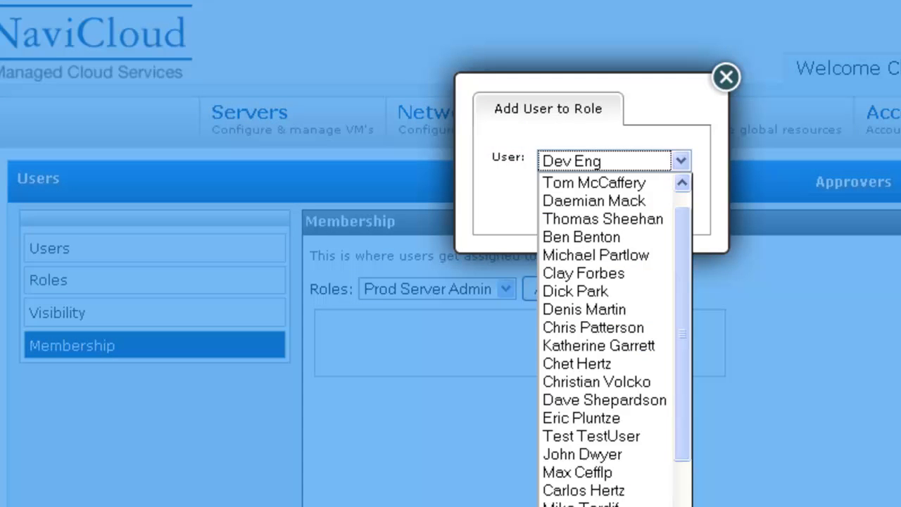
scroll(634, 493, "down", 2)
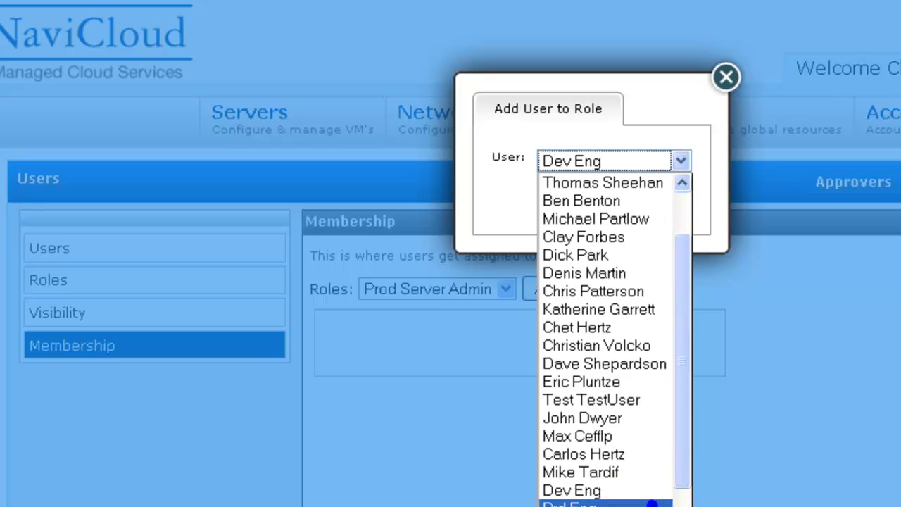
left_click(652, 501)
left_click(655, 201)
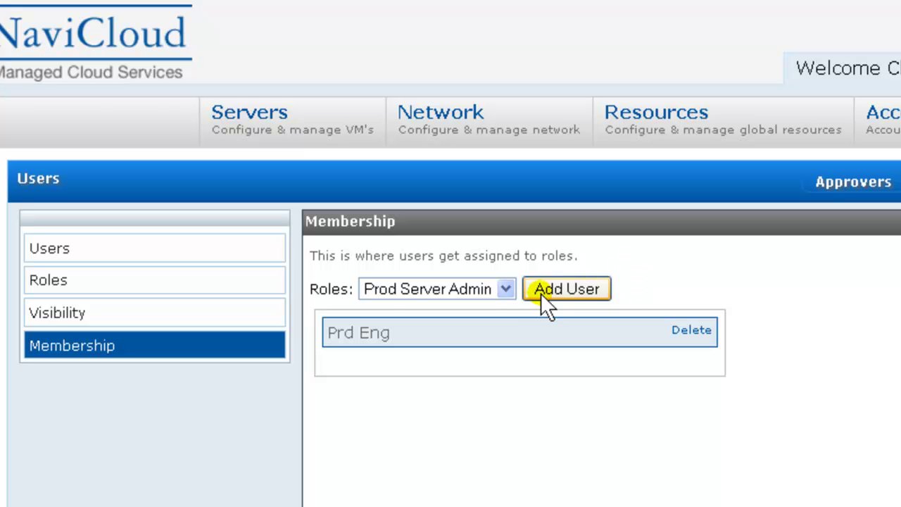
Assign the Cto Cto account to the All Server Admin role
left_click(504, 290)
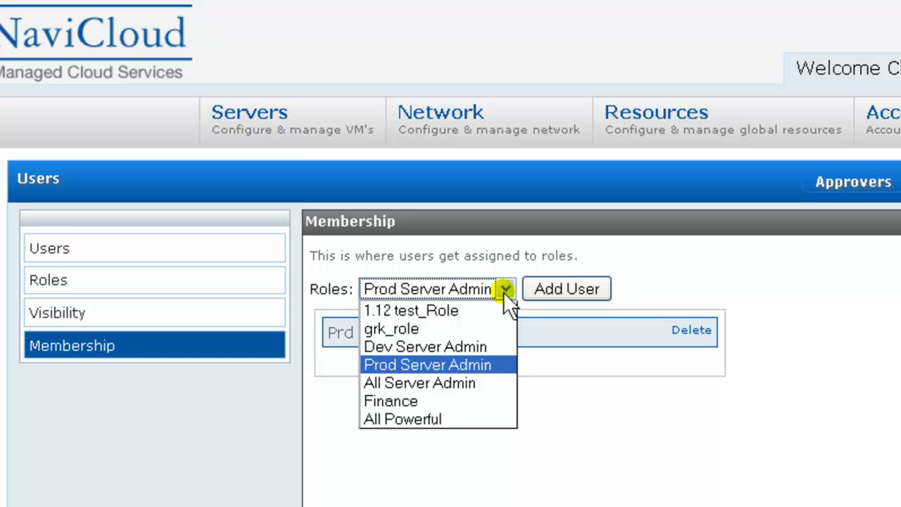
left_click(456, 376)
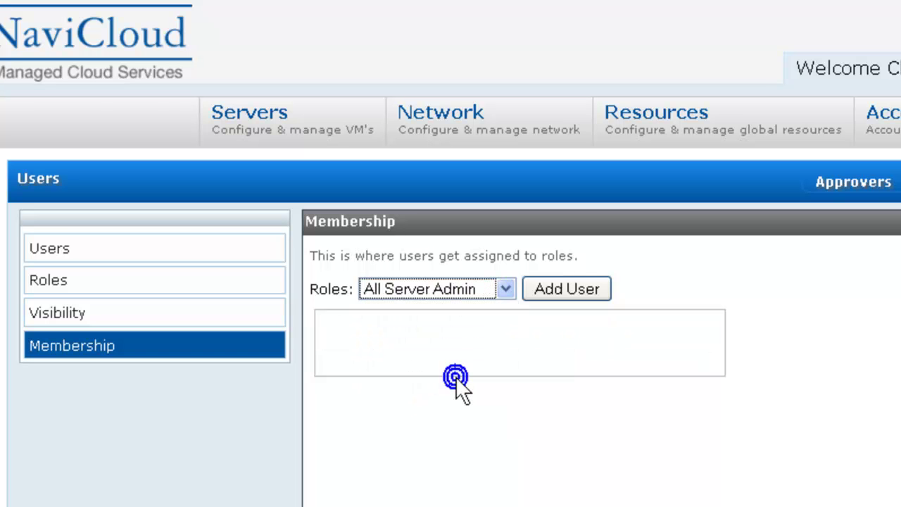
left_click(506, 290)
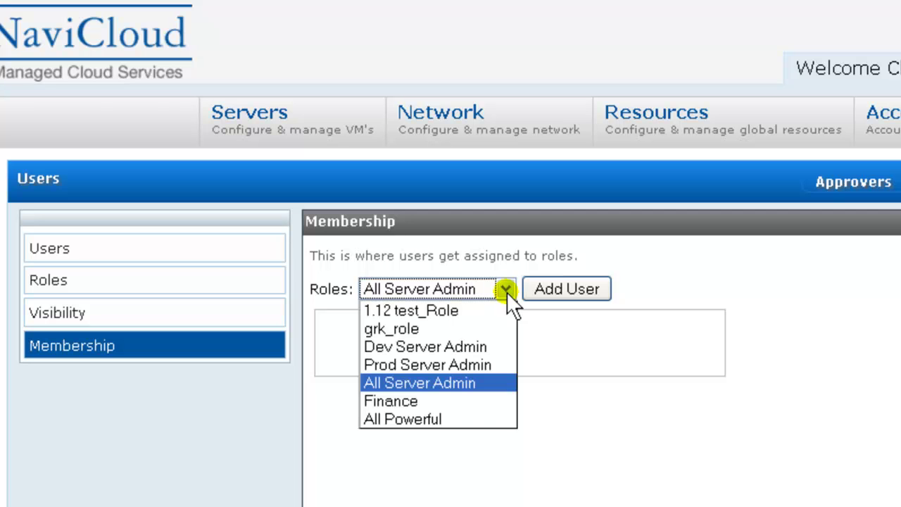
left_click(560, 283)
left_click(560, 285)
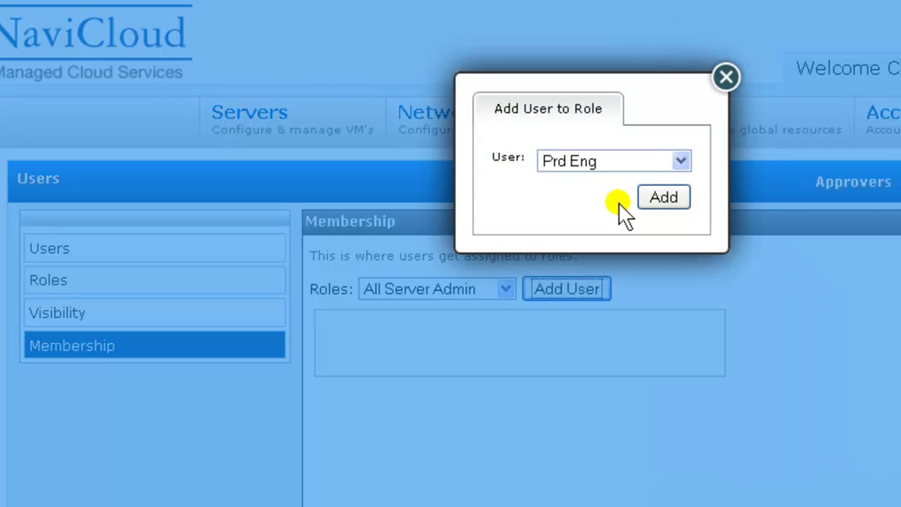
left_click(681, 165)
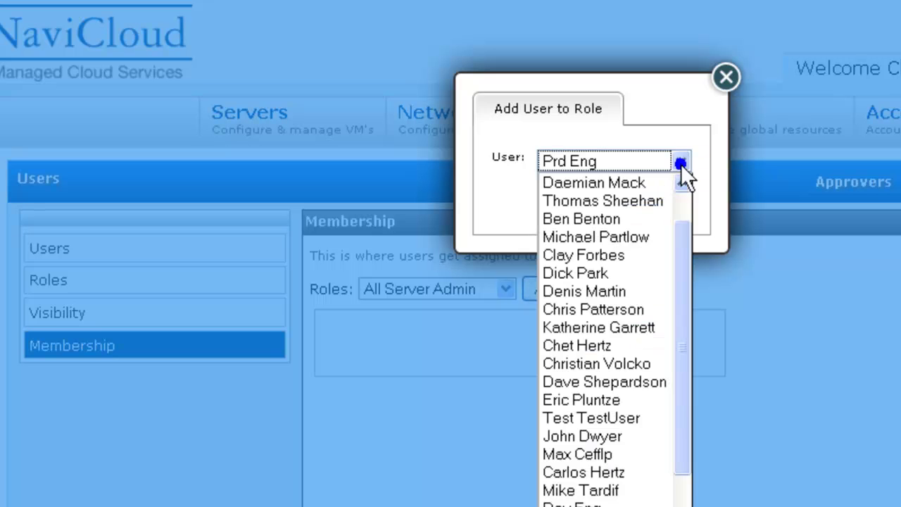
scroll(682, 391, "down", 1)
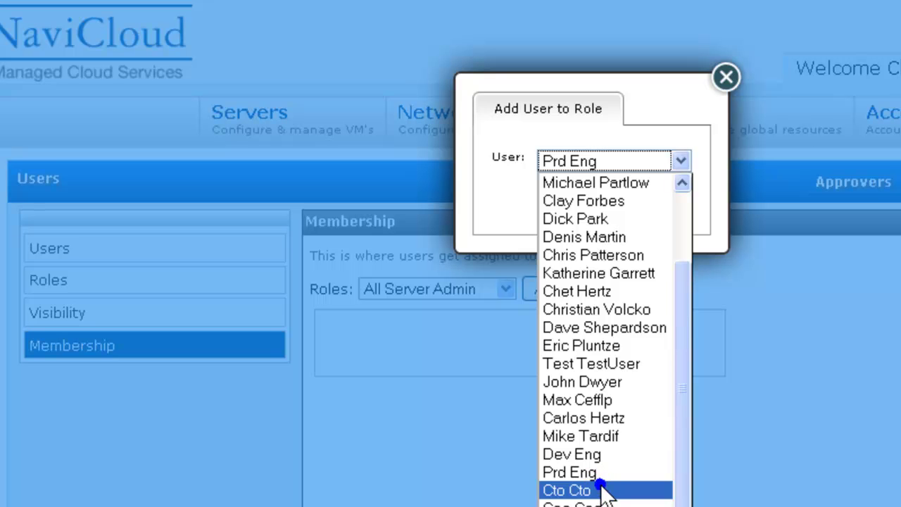
left_click(600, 491)
left_click(666, 199)
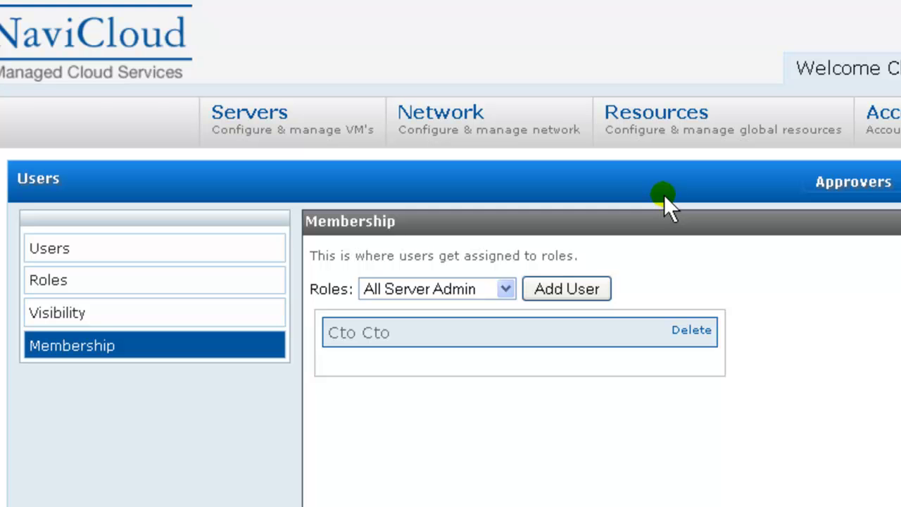
Assign the Cfo Cfo account to the Finance role
left_click(506, 285)
left_click(493, 401)
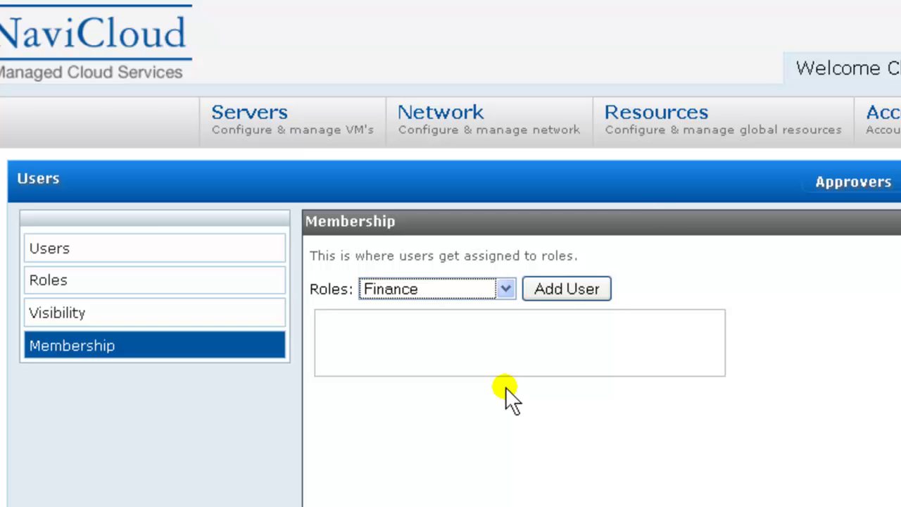
left_click(560, 288)
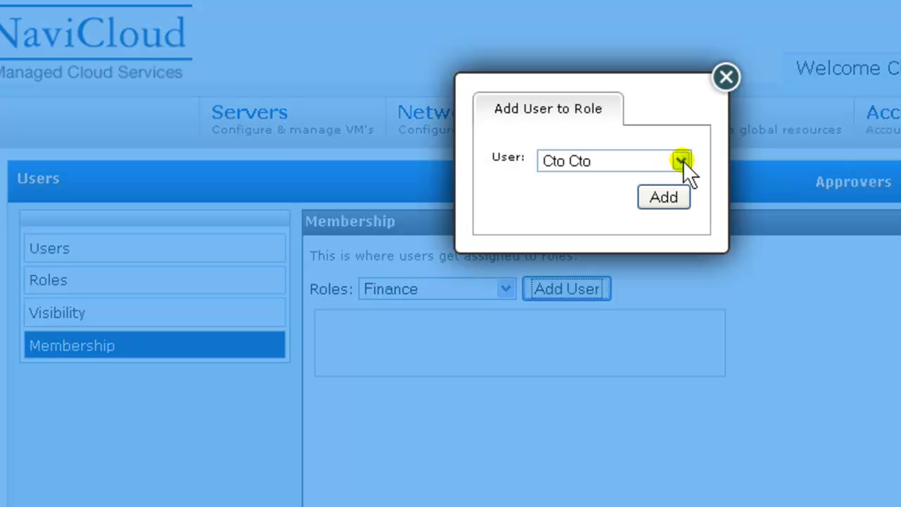
left_click(681, 161)
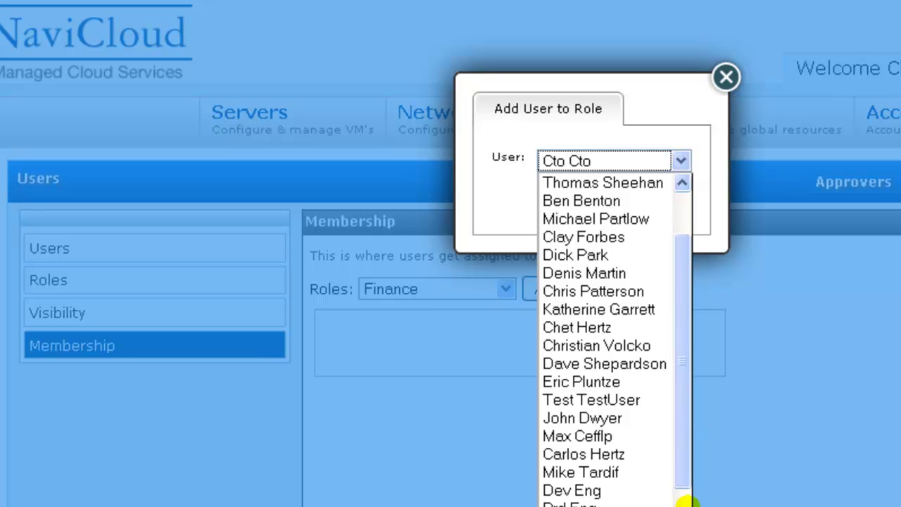
scroll(686, 501, "down", 1)
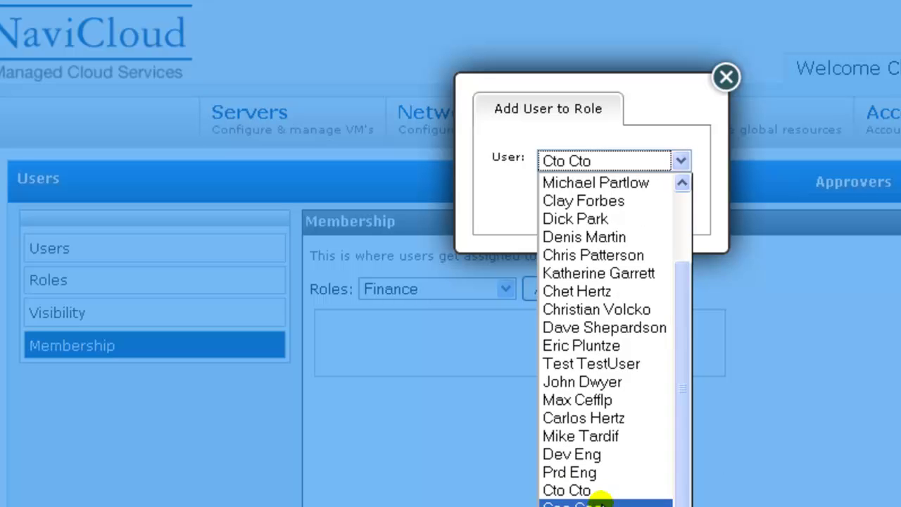
left_click(592, 505)
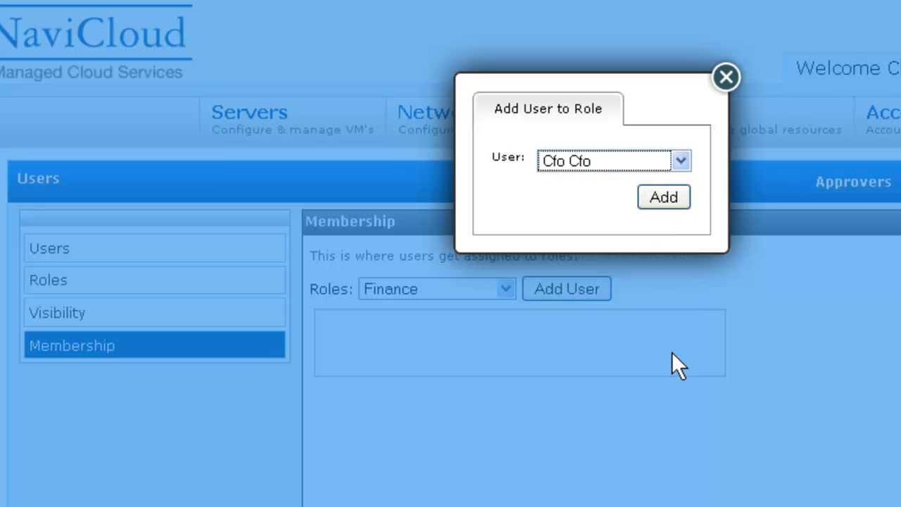
left_click(649, 199)
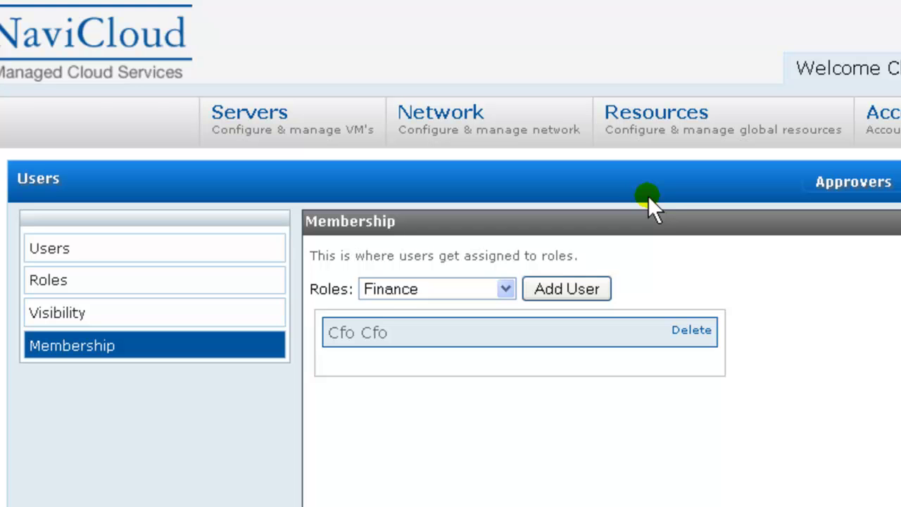
Assign the Ceo Ceo account to the All Powerful role
left_click(503, 289)
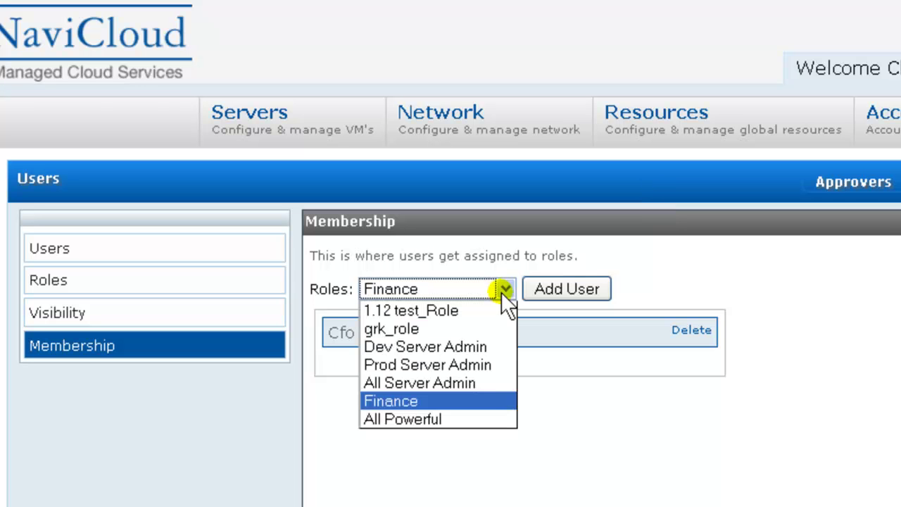
left_click(477, 419)
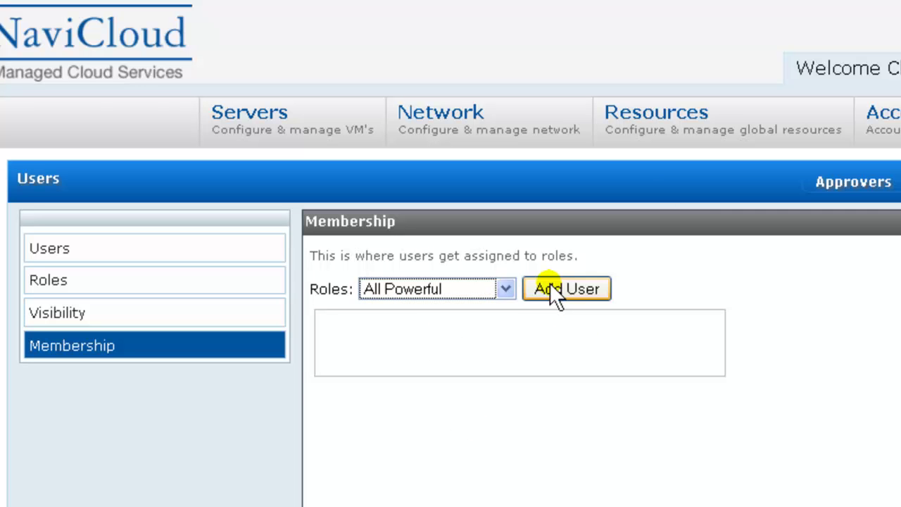
left_click(550, 284)
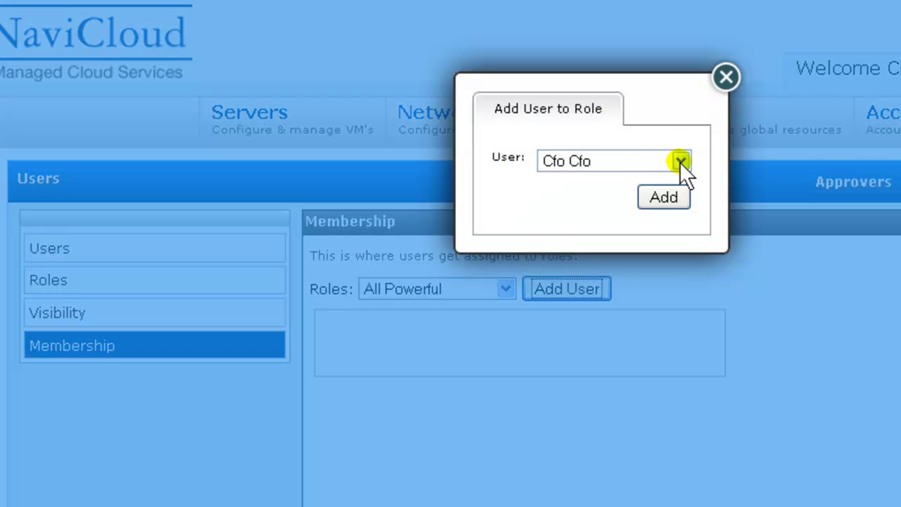
left_click(679, 161)
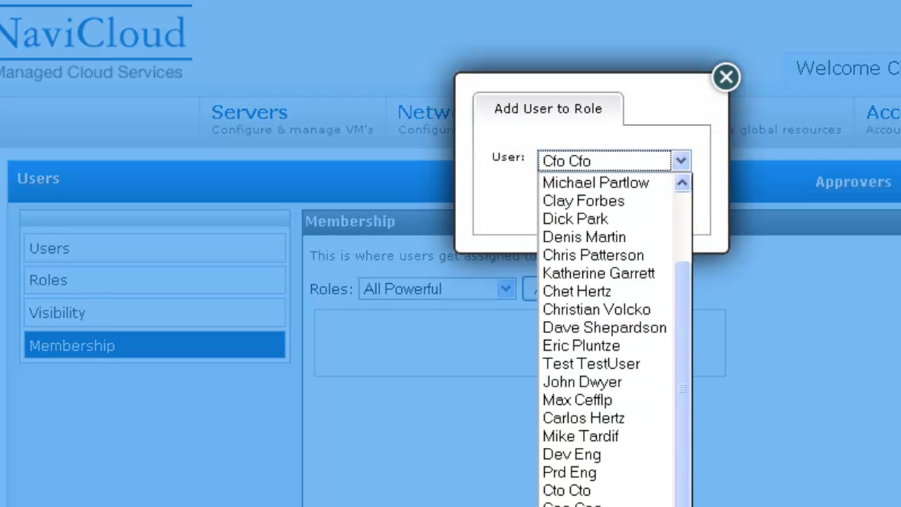
left_click(583, 501)
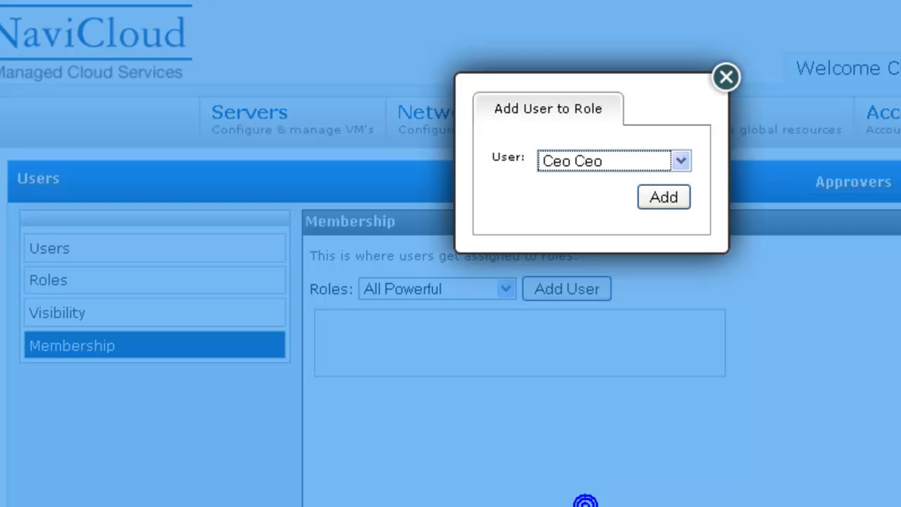
left_click(663, 199)
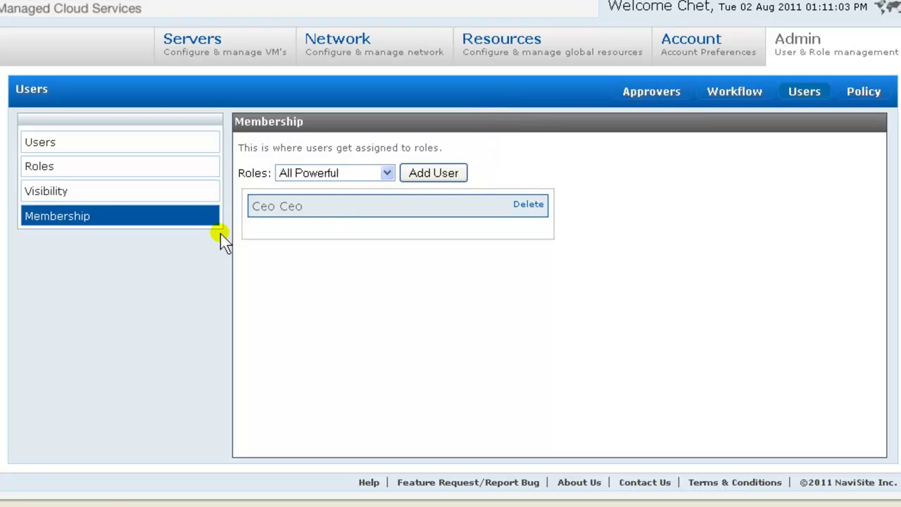
Open the user visibility settings and create a user group named NoNetw
left_click(66, 195)
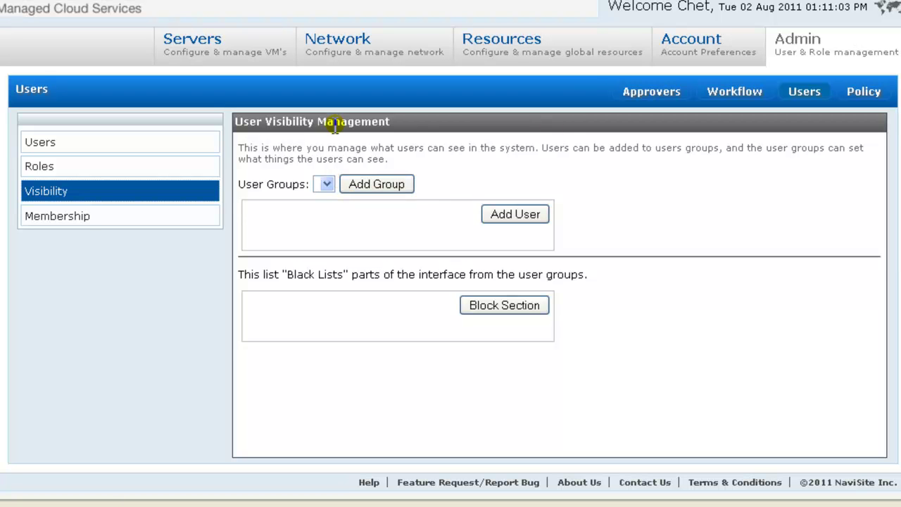
right_click(364, 44)
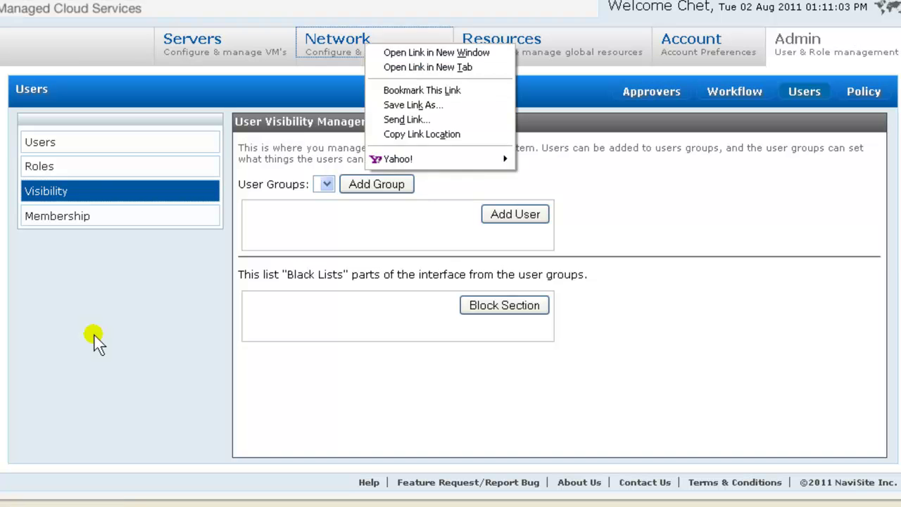
left_click(96, 336)
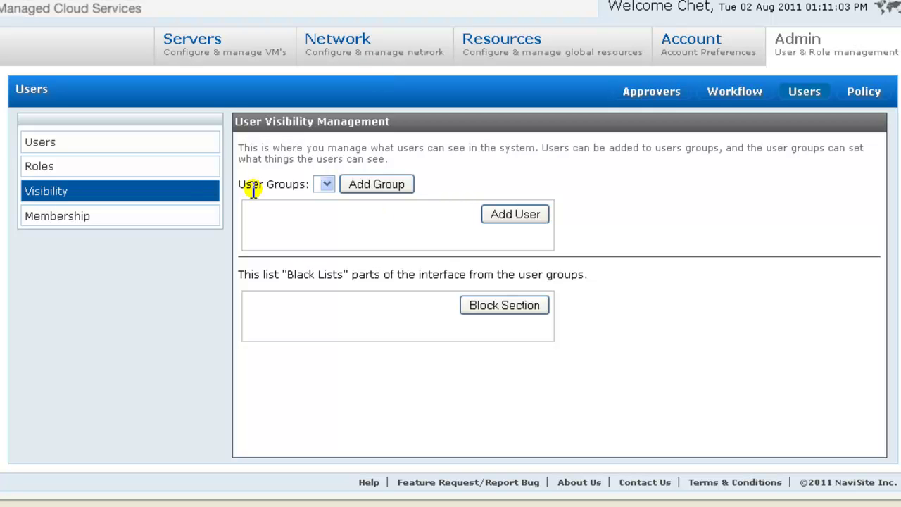
left_click(373, 184)
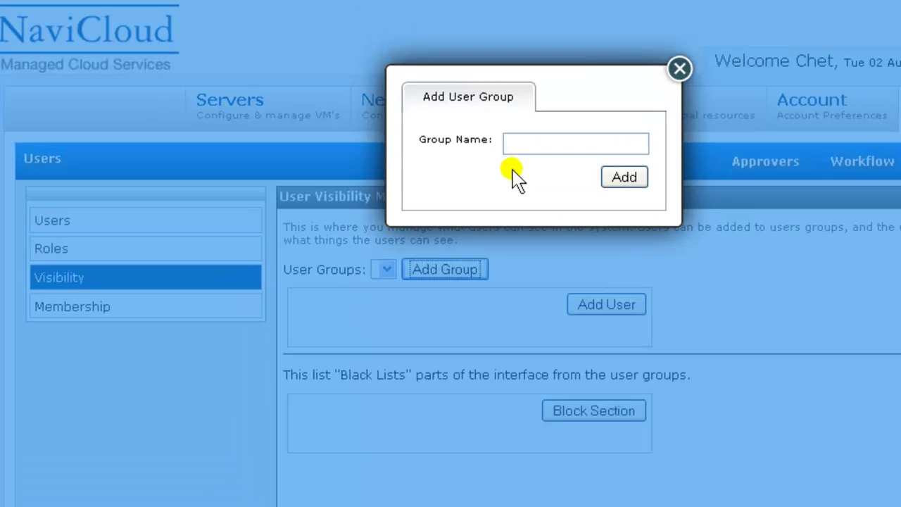
left_click(440, 81)
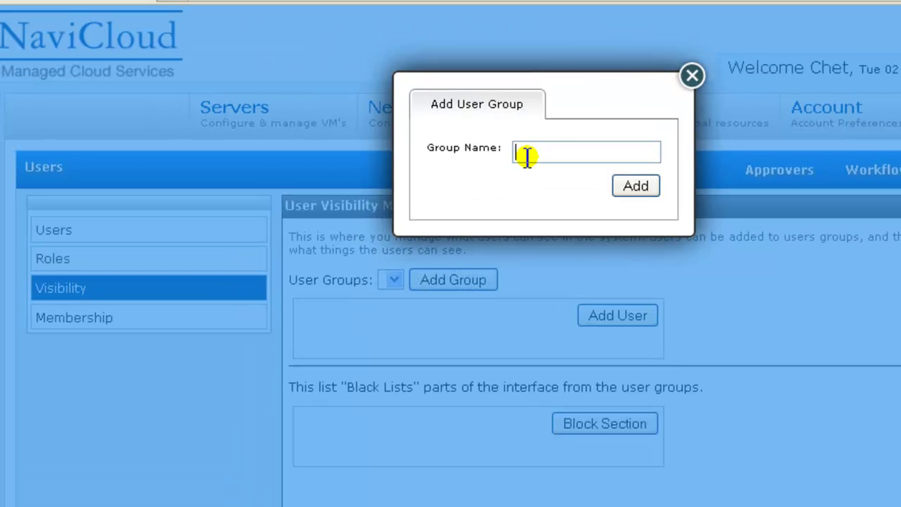
type("No")
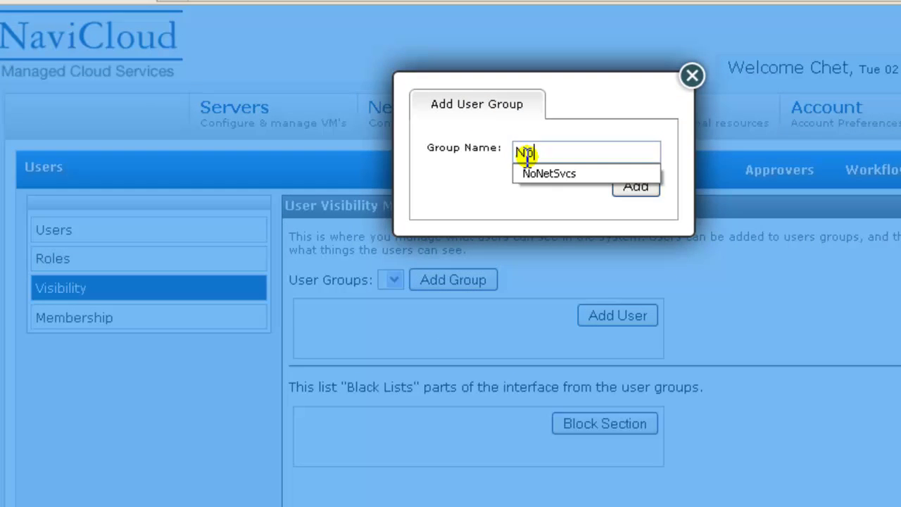
type("Netw")
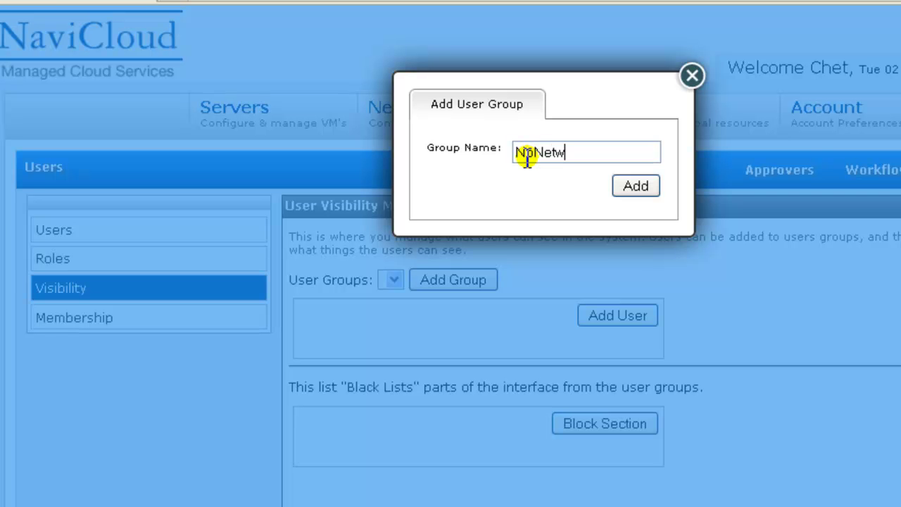
left_click(638, 187)
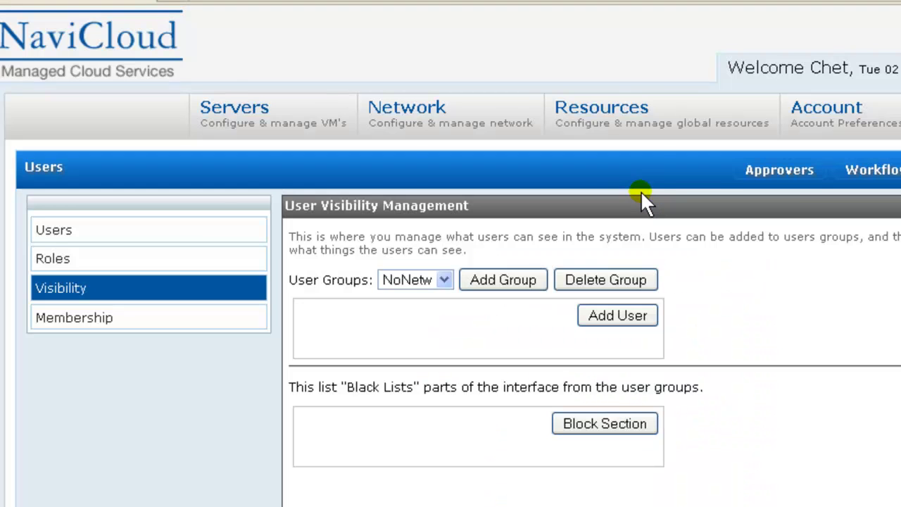
Add the Cfo Cfo account to the NoNetw visibility group
left_click(609, 316)
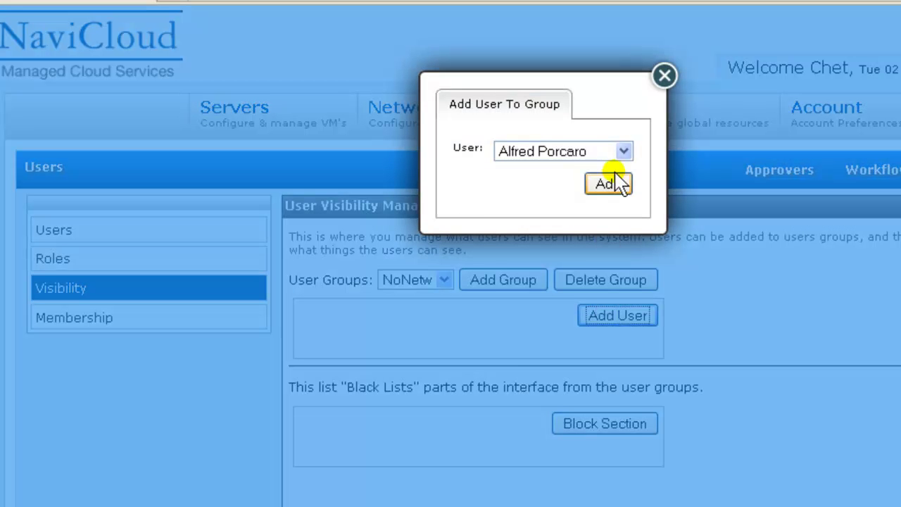
left_click(624, 151)
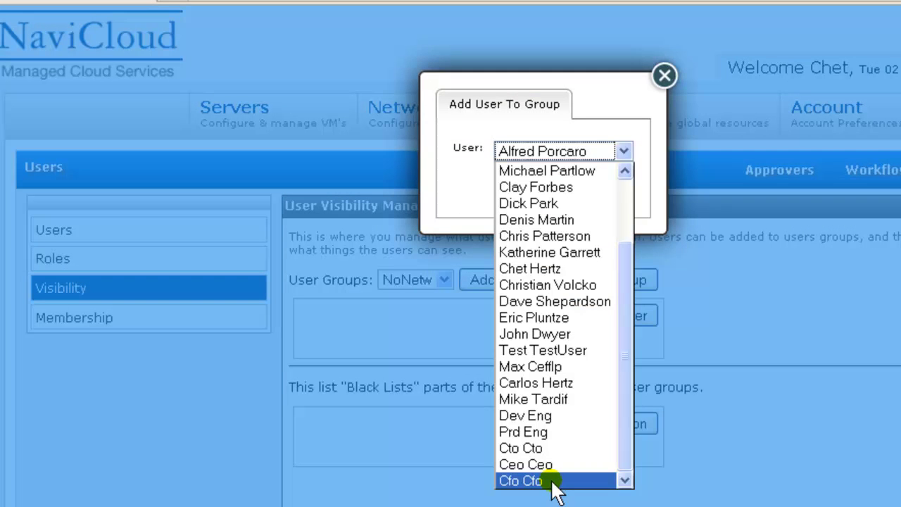
left_click(552, 480)
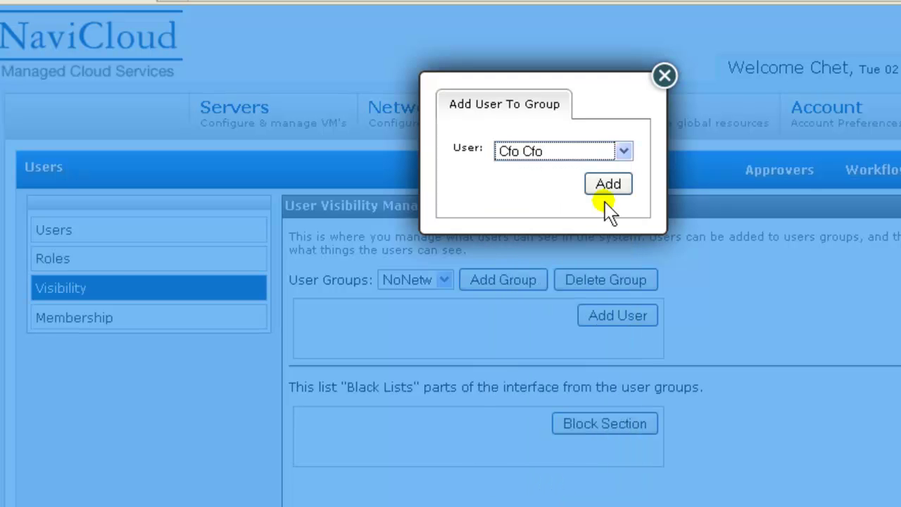
left_click(609, 185)
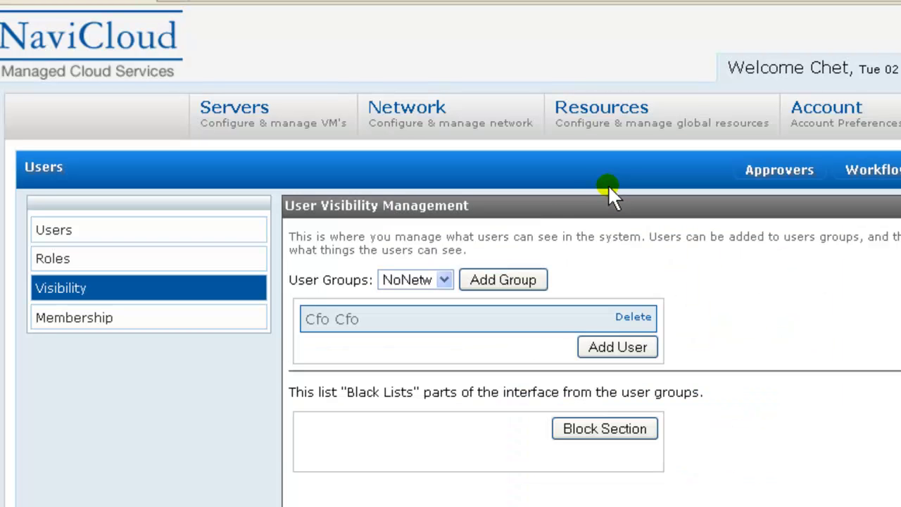
Block the entire Network section for the NoNetw group and save the restriction
left_click(576, 431)
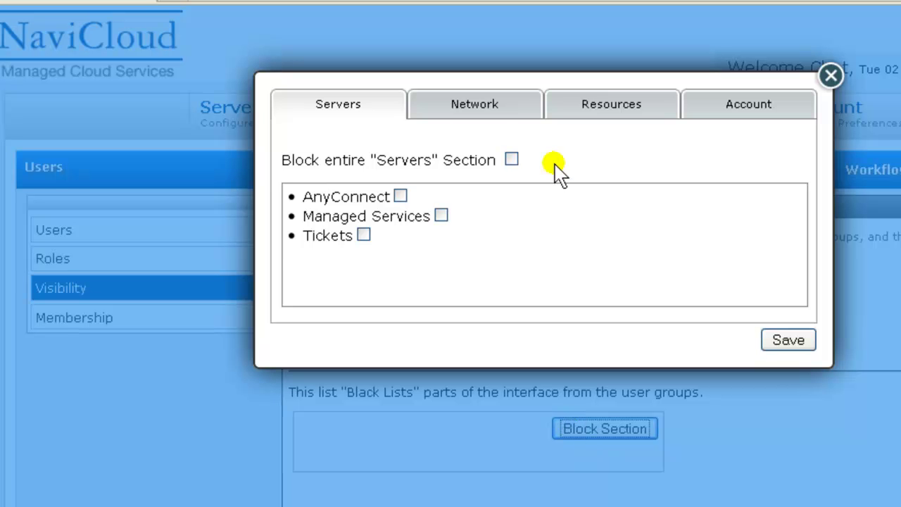
left_click(485, 107)
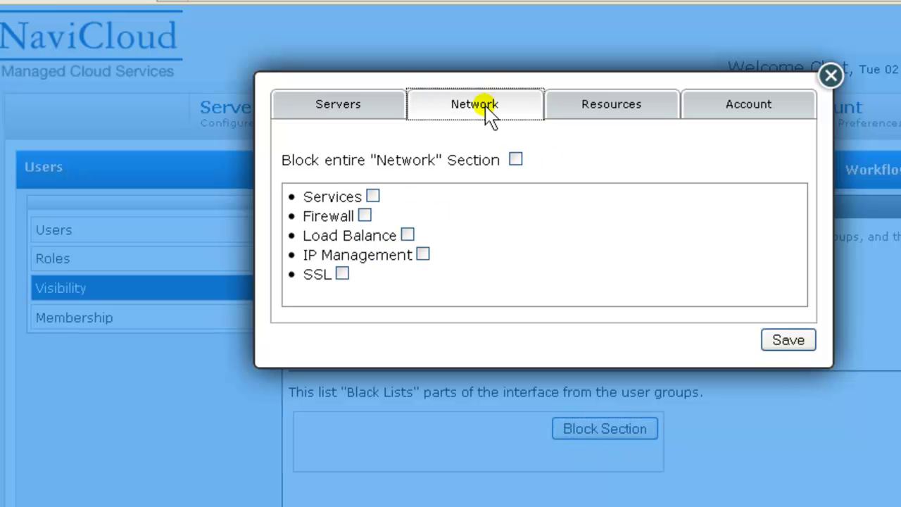
left_click(517, 160)
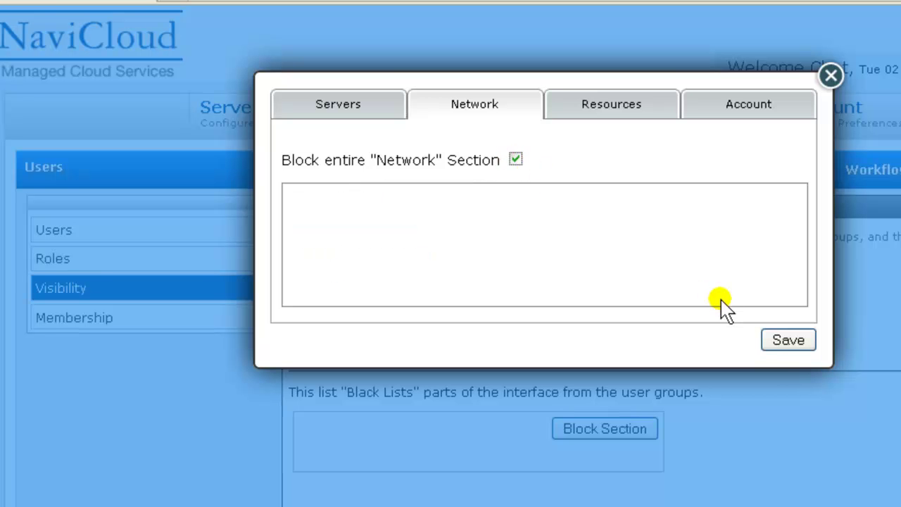
left_click(780, 341)
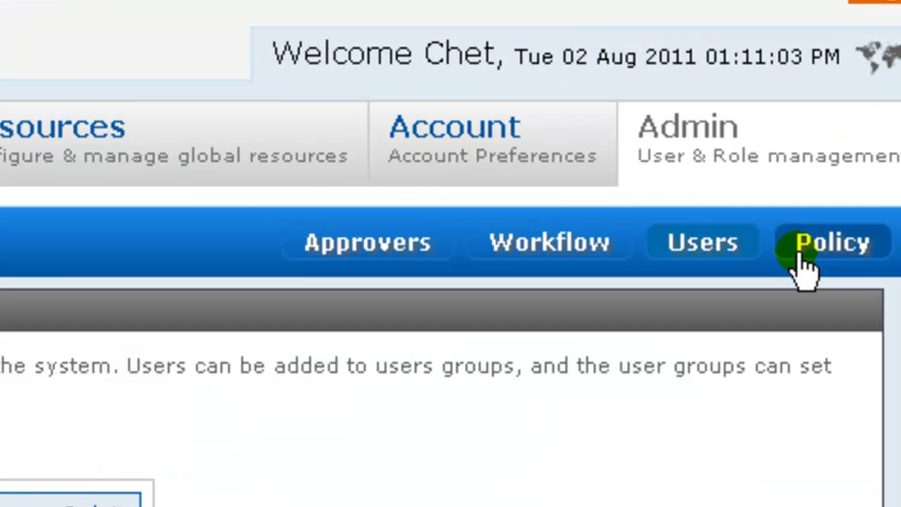
Open the policy settings and create a policy named DevVMpolicy with the RBAC Managed VM requirements template
left_click(805, 264)
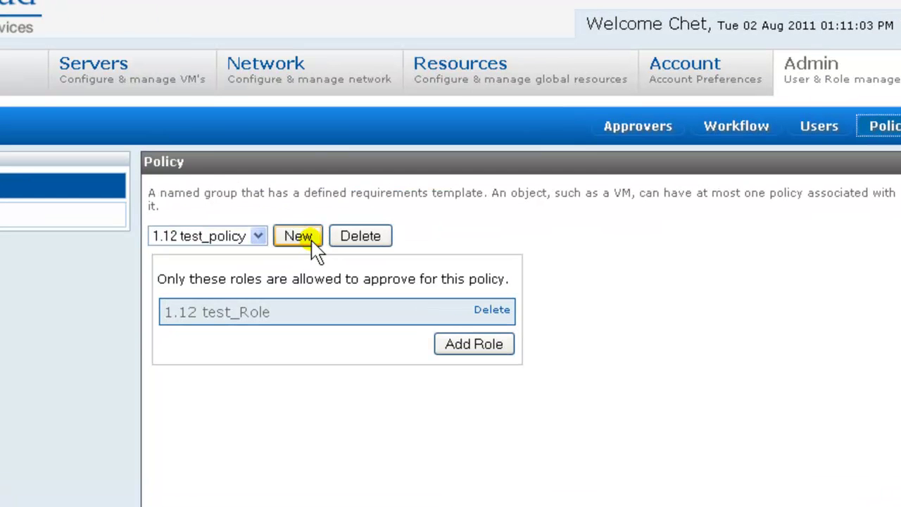
left_click(312, 239)
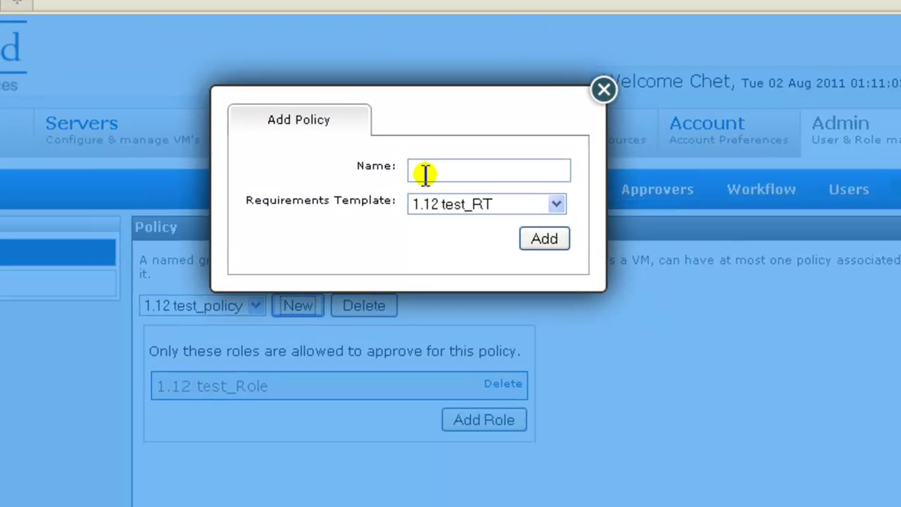
left_click(419, 110)
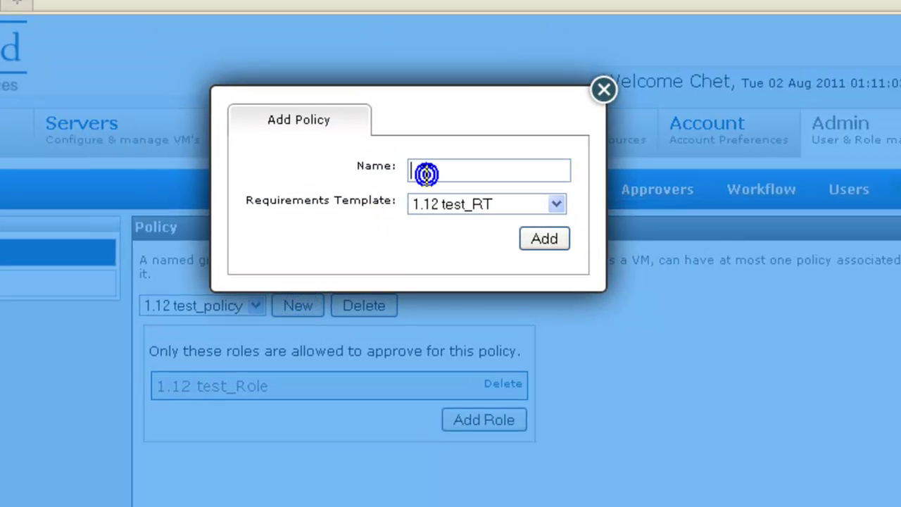
type("DevVMpolicy")
left_click(557, 204)
left_click(479, 226)
left_click(546, 239)
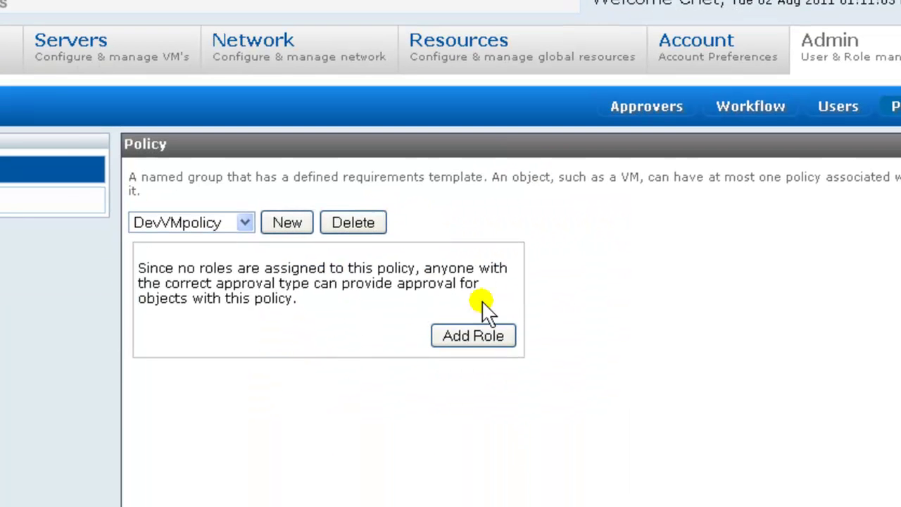
Allow the Dev Server Admin, All Server Admin, Finance and All Powerful roles to approve for DevVMpolicy
left_click(487, 335)
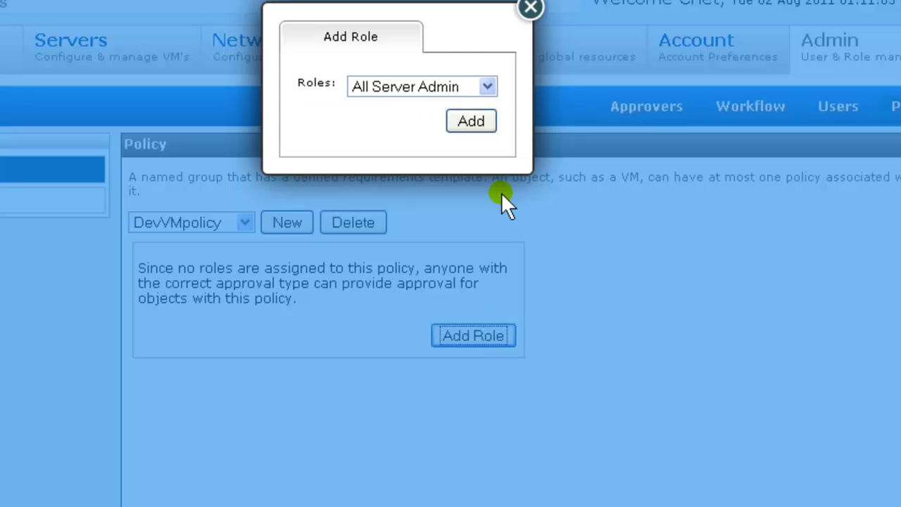
left_click(487, 86)
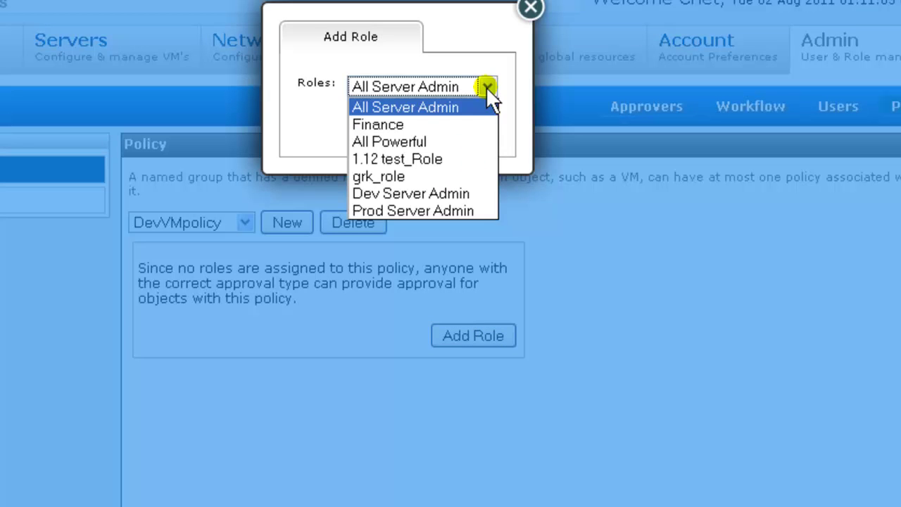
left_click(479, 192)
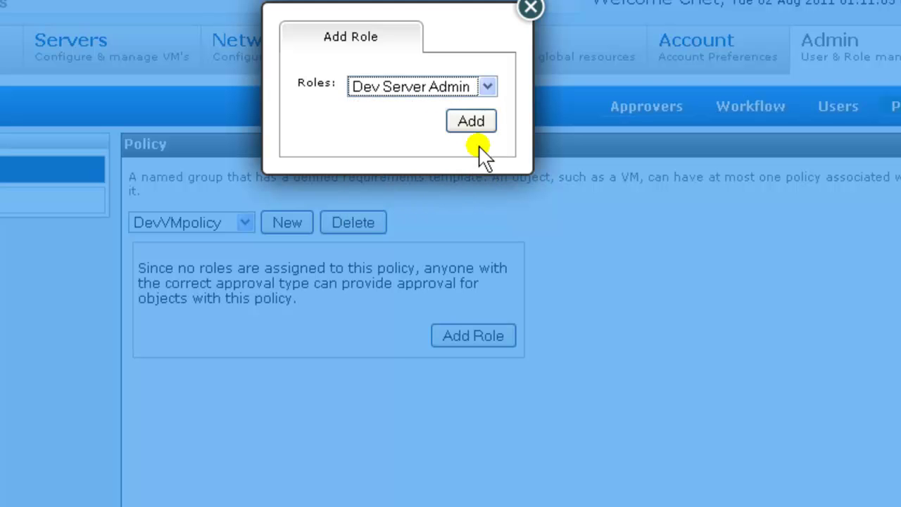
left_click(471, 121)
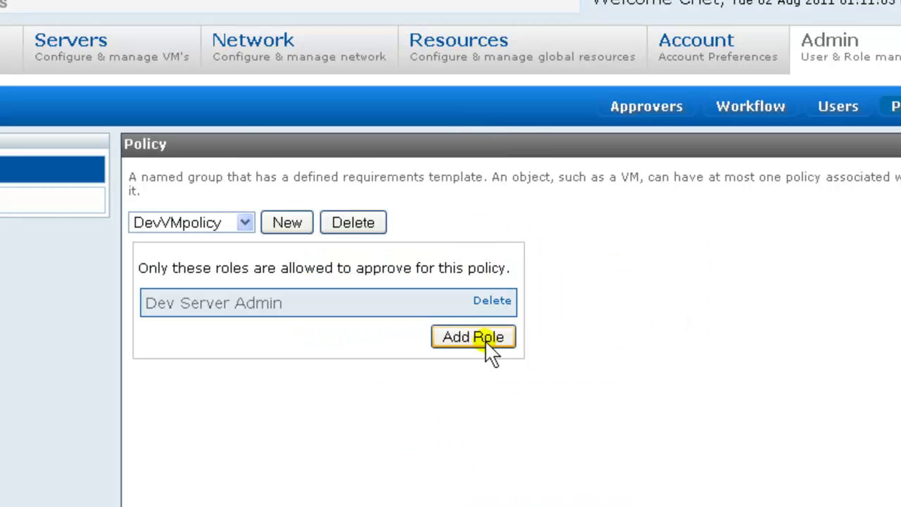
left_click(485, 338)
left_click(463, 124)
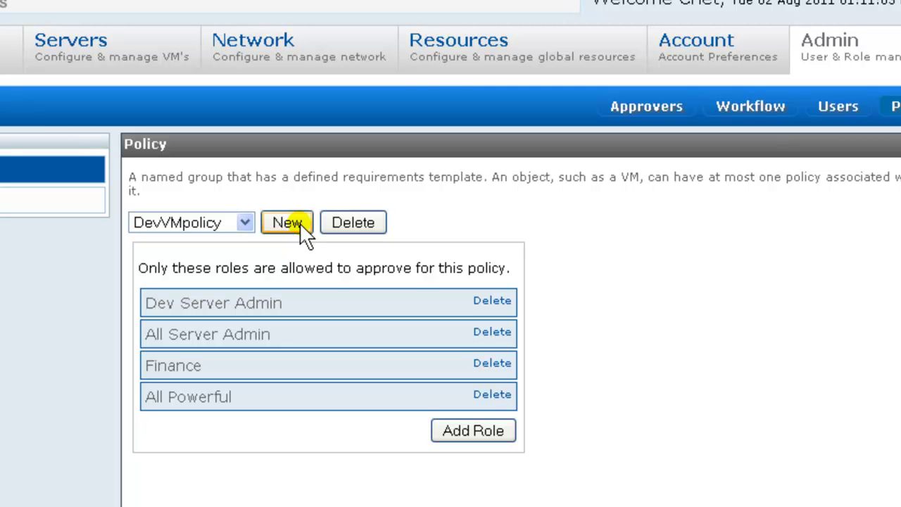
Create another policy named ProdVMpolicy with the RBAC Managed VM requirements template
left_click(287, 223)
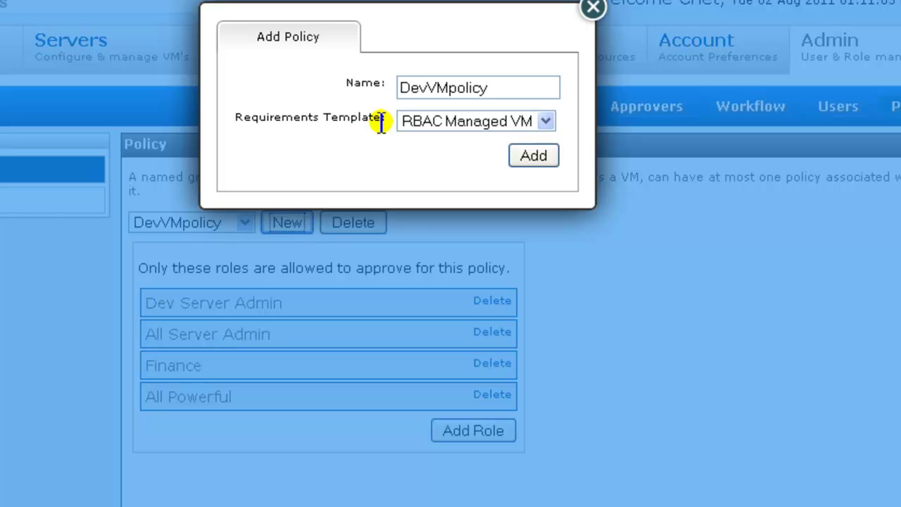
left_click_drag(425, 87, 386, 89)
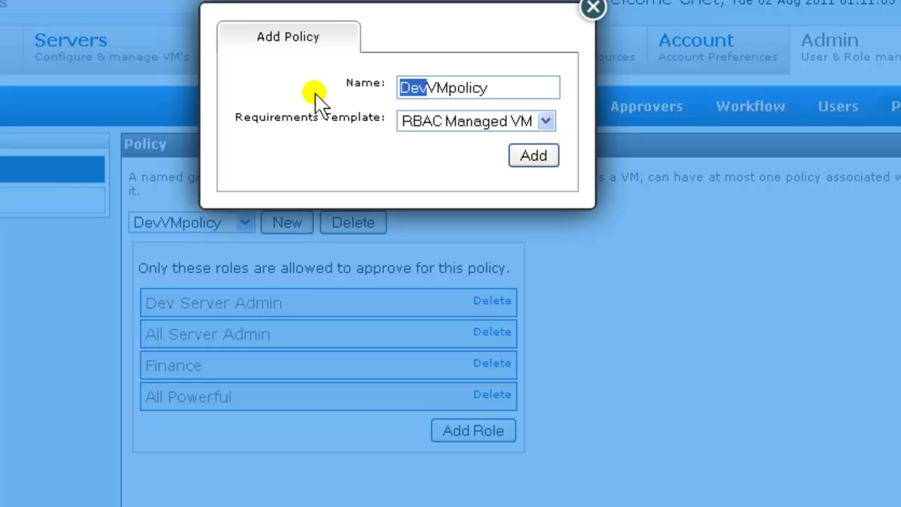
type("Prod")
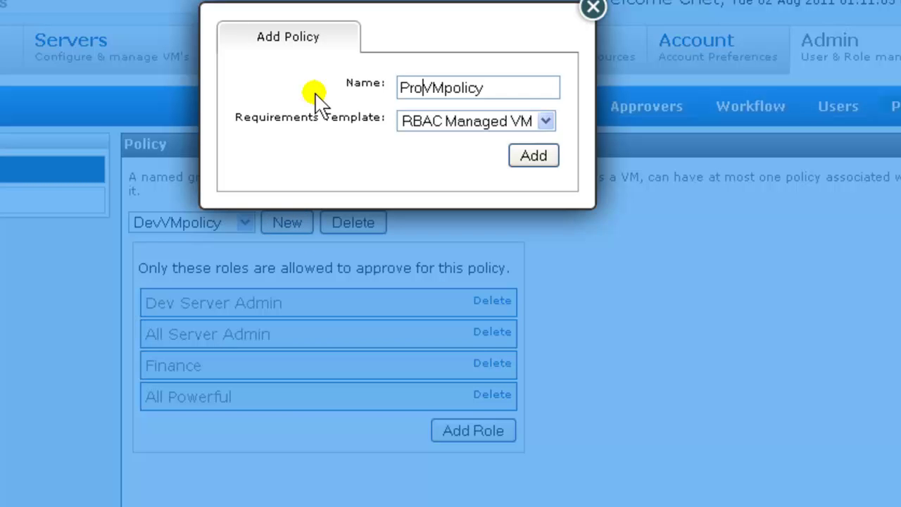
left_click(533, 154)
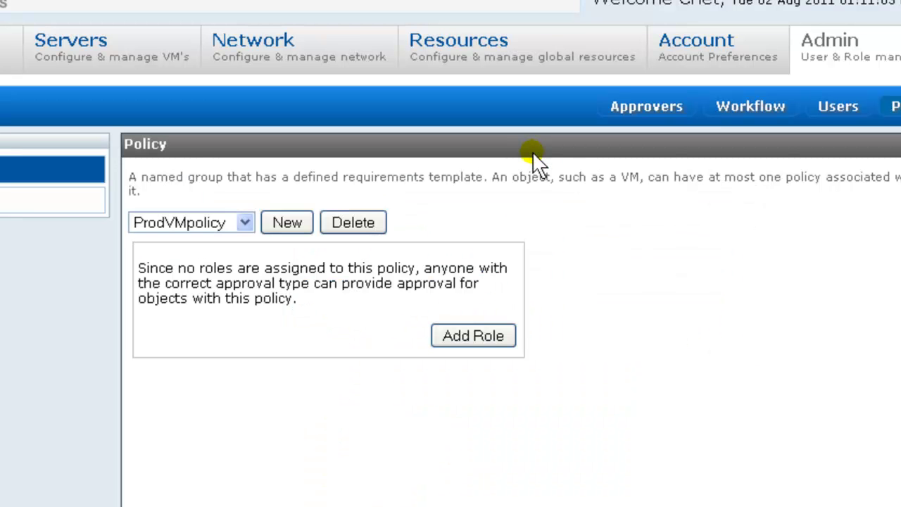
Allow the Prod Server Admin, All Server Admin, Finance and All Powerful roles to approve for ProdVMpolicy
left_click(482, 337)
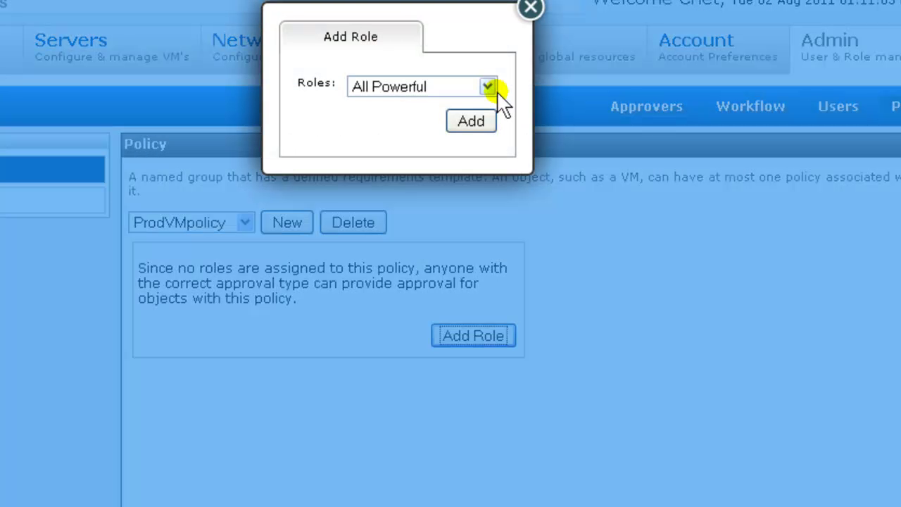
left_click(487, 87)
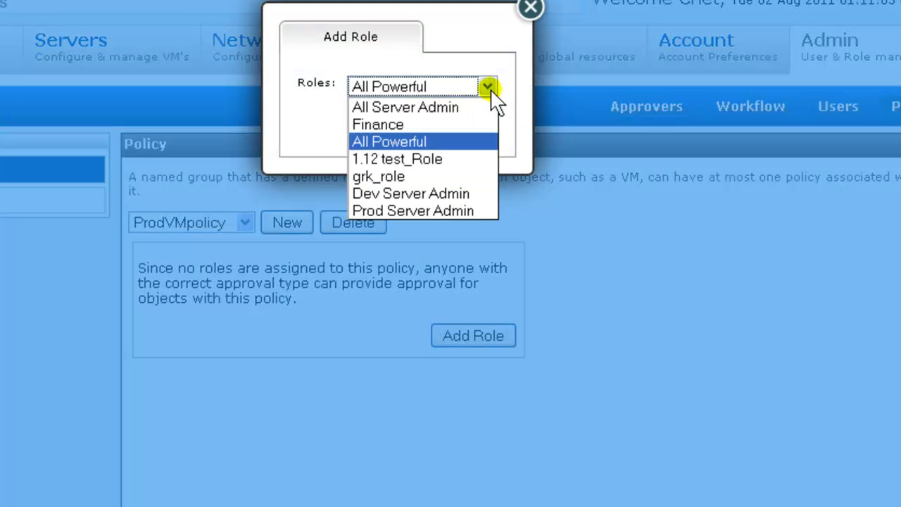
left_click(471, 211)
left_click(473, 123)
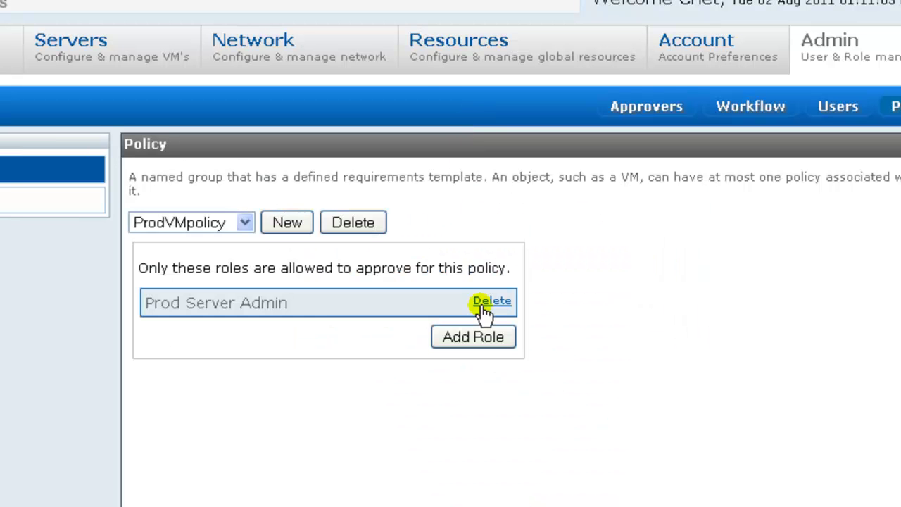
left_click(473, 337)
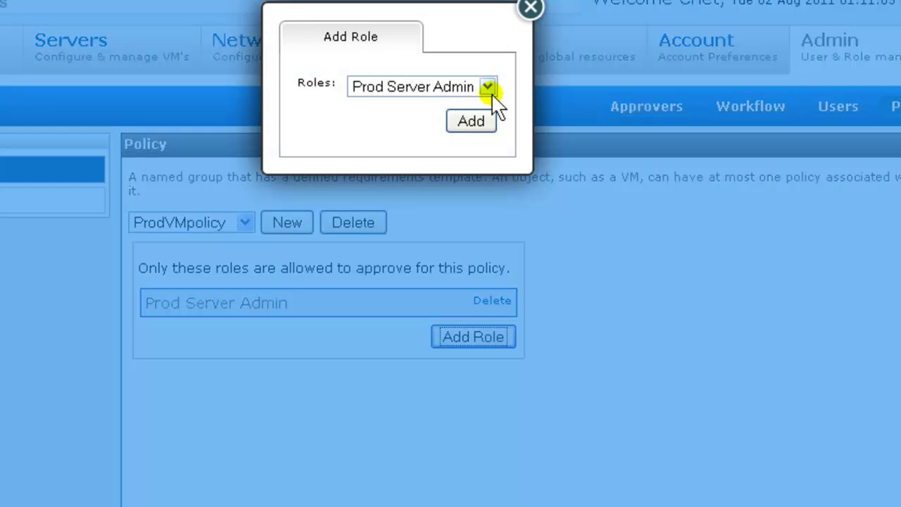
left_click(488, 87)
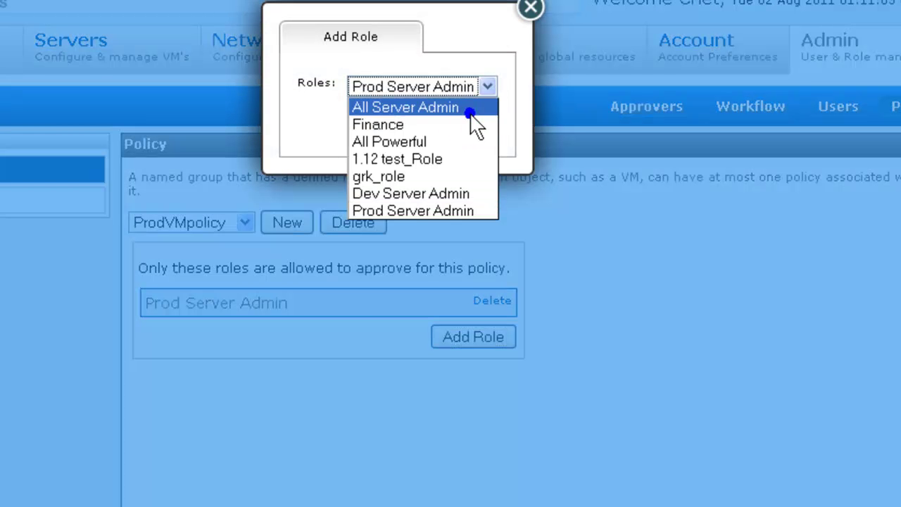
left_click(470, 109)
left_click(471, 121)
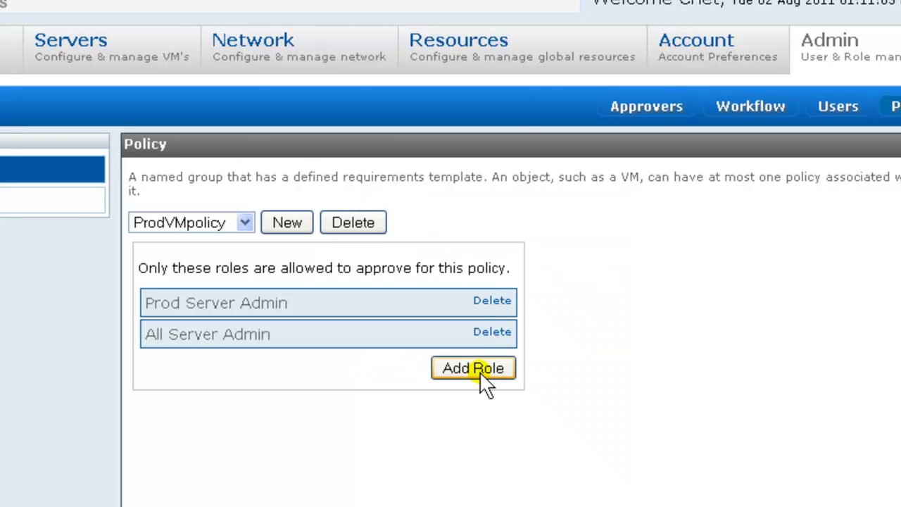
left_click(480, 372)
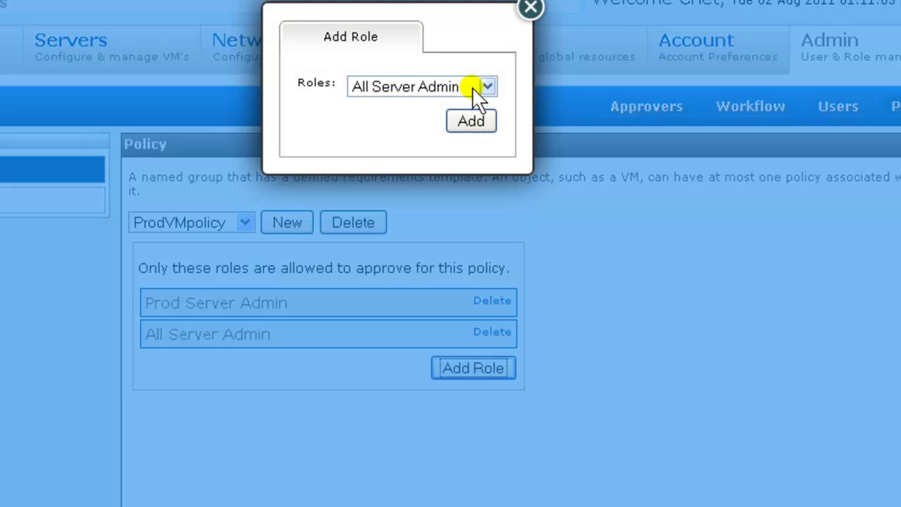
left_click(486, 86)
left_click(477, 123)
left_click(471, 121)
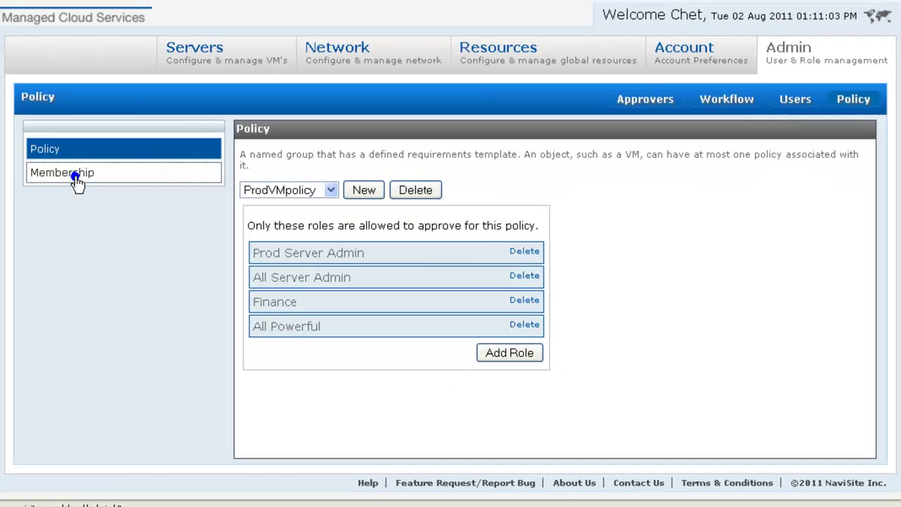
Open the policy membership settings and add the web-dev virtual machine to DevVMpolicy
left_click(7, 191)
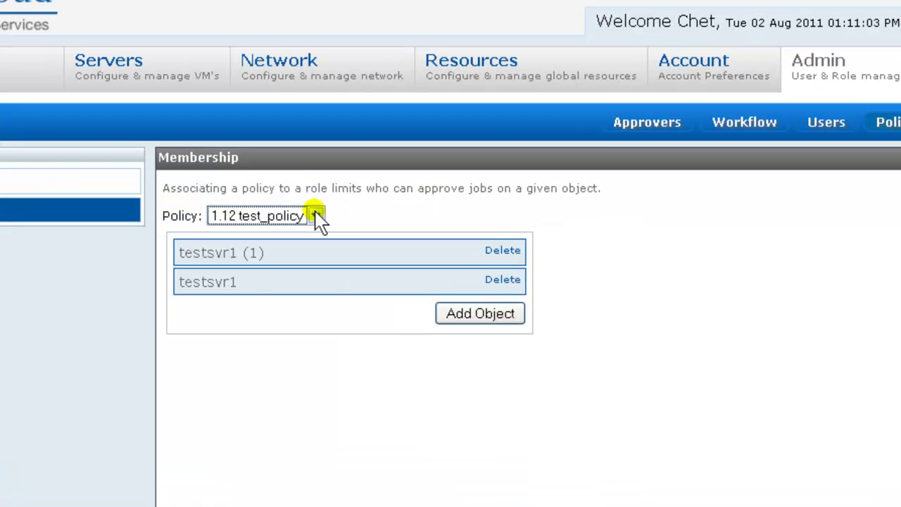
left_click(368, 178)
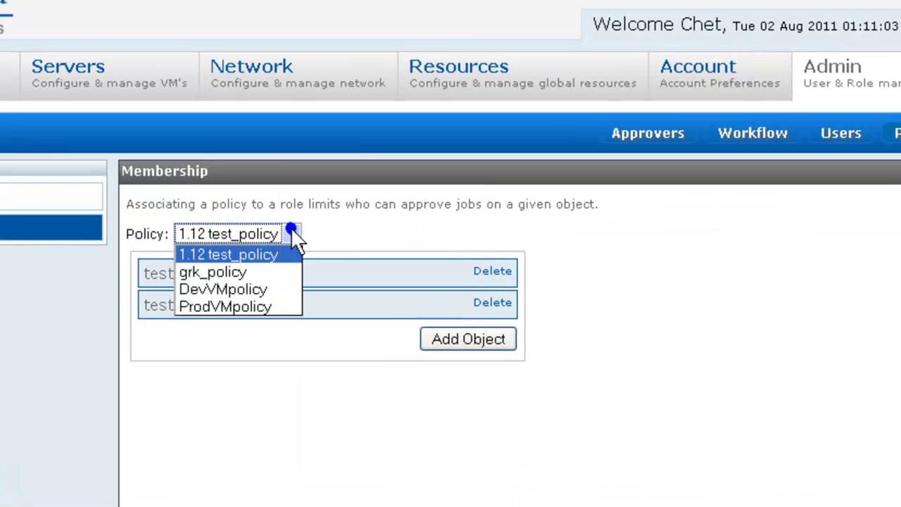
left_click(264, 288)
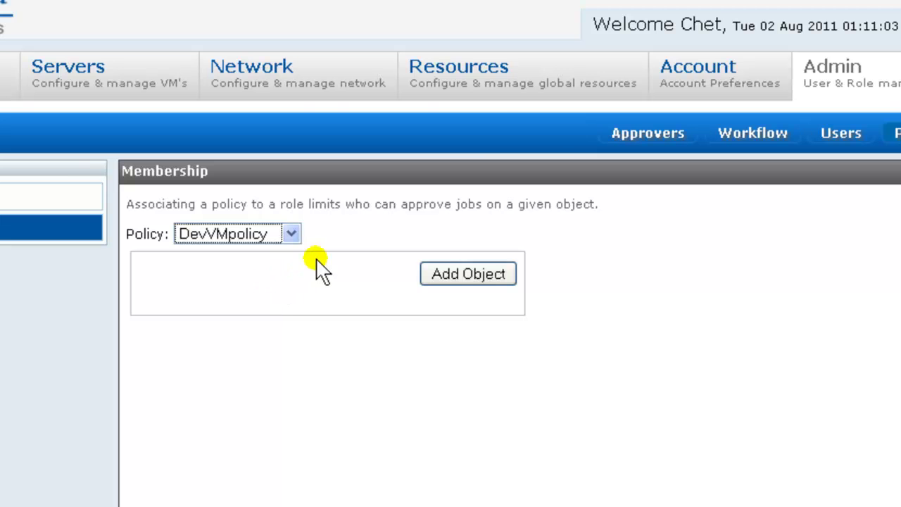
left_click(461, 276)
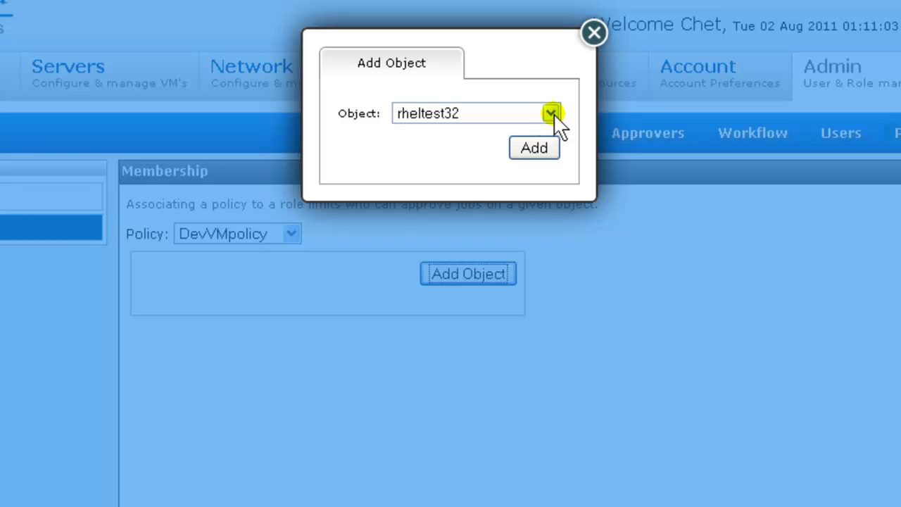
left_click(552, 114)
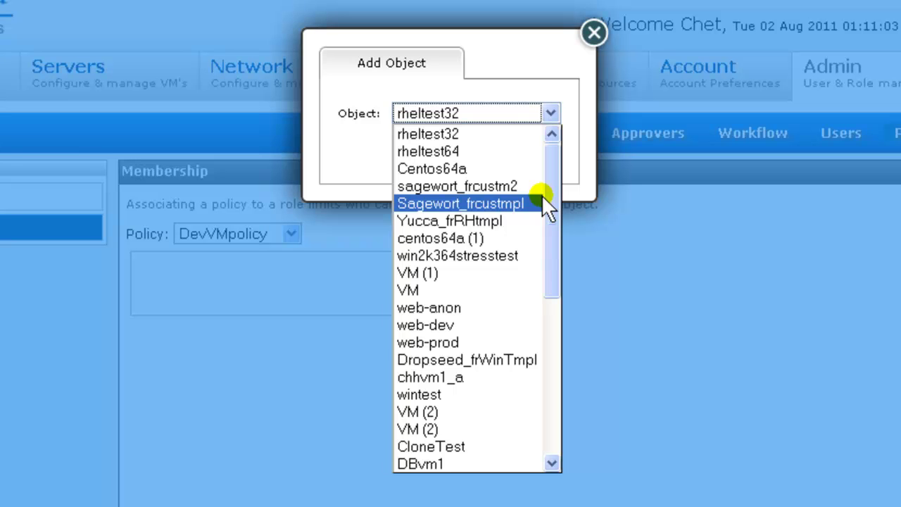
left_click(467, 326)
left_click(537, 149)
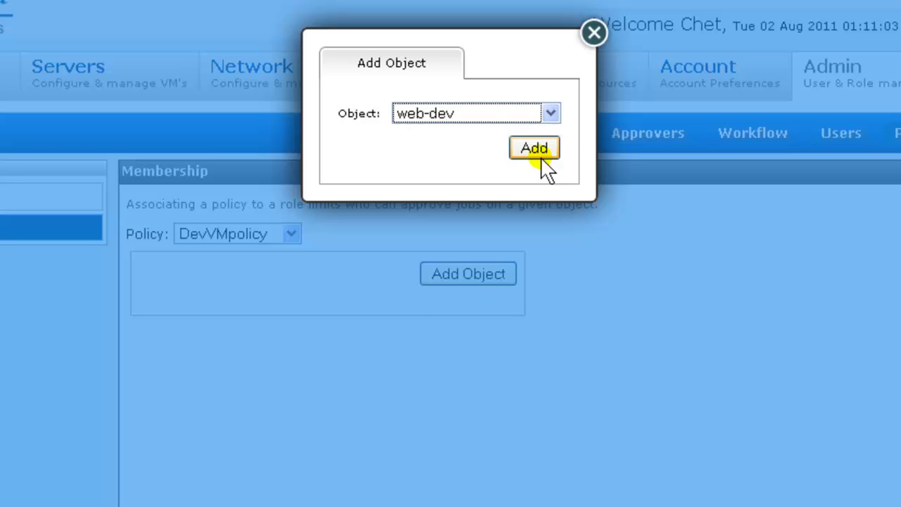
left_click(536, 148)
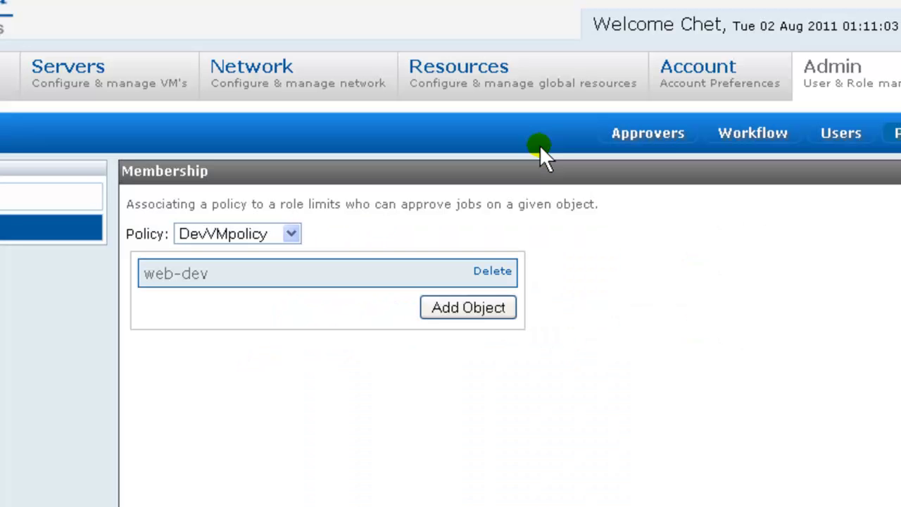
Add the web-prod virtual machine as an object of ProdVMpolicy
left_click(291, 233)
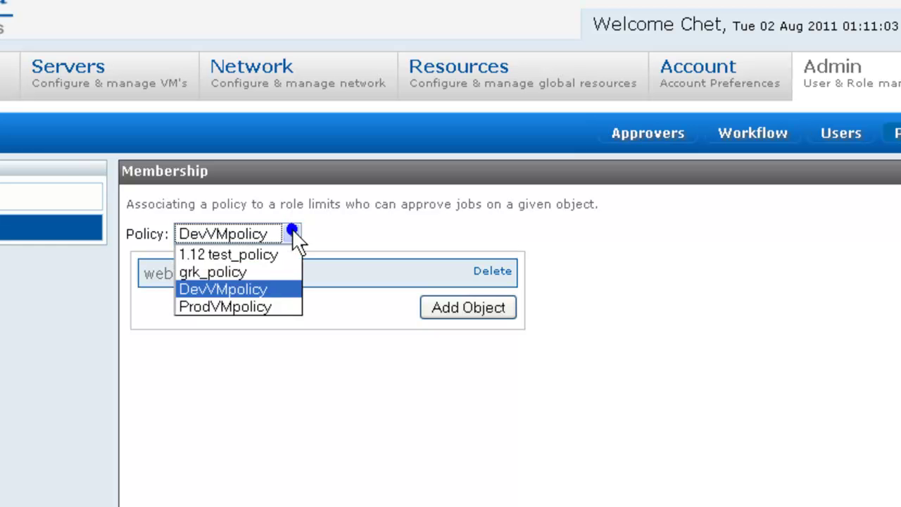
left_click(262, 305)
left_click(446, 271)
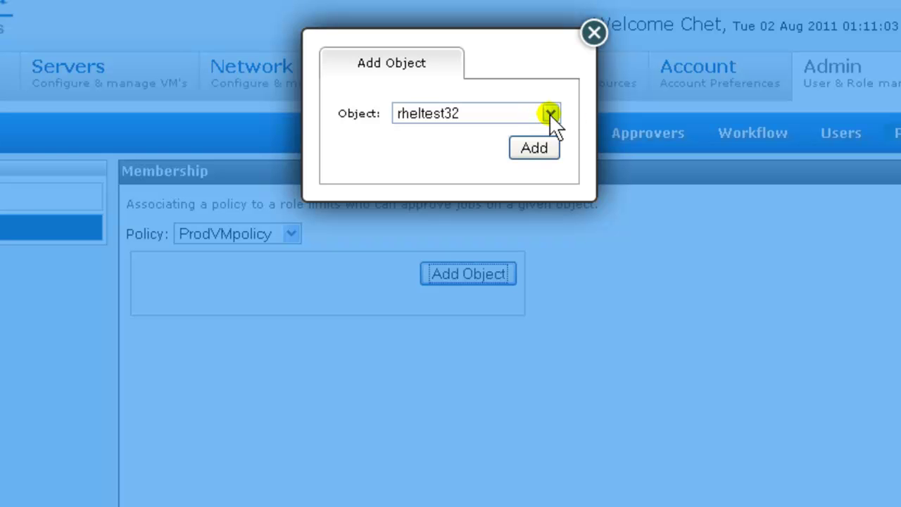
left_click(549, 113)
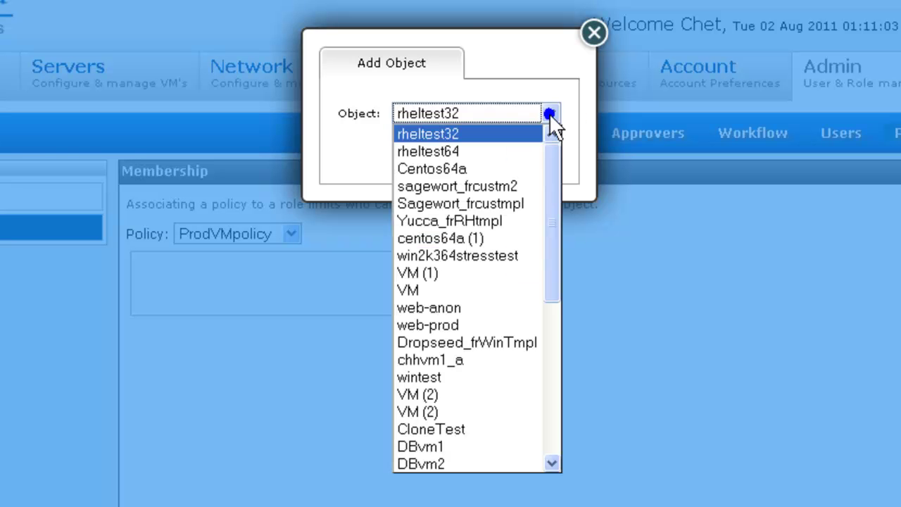
left_click(479, 325)
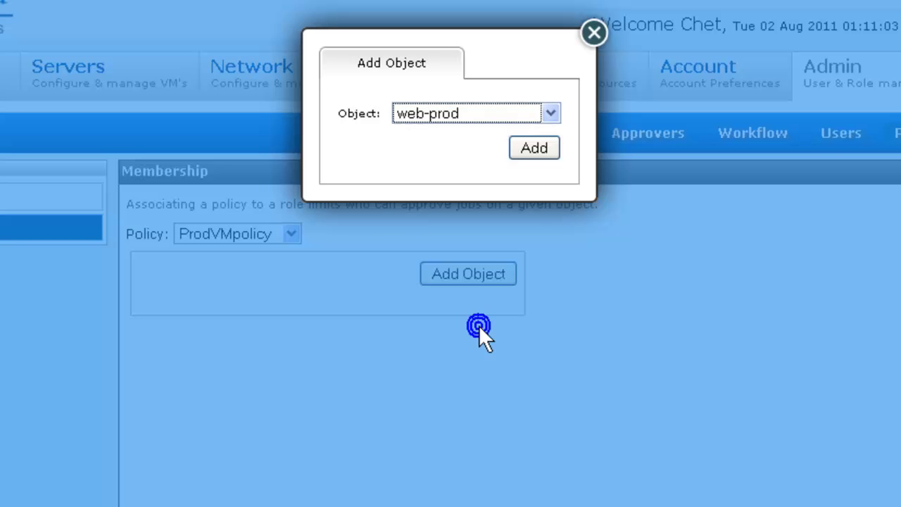
left_click(519, 150)
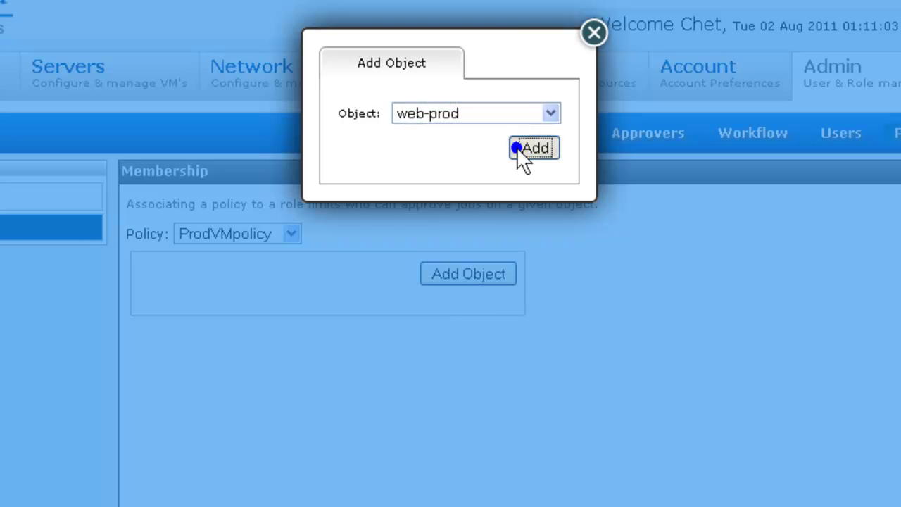